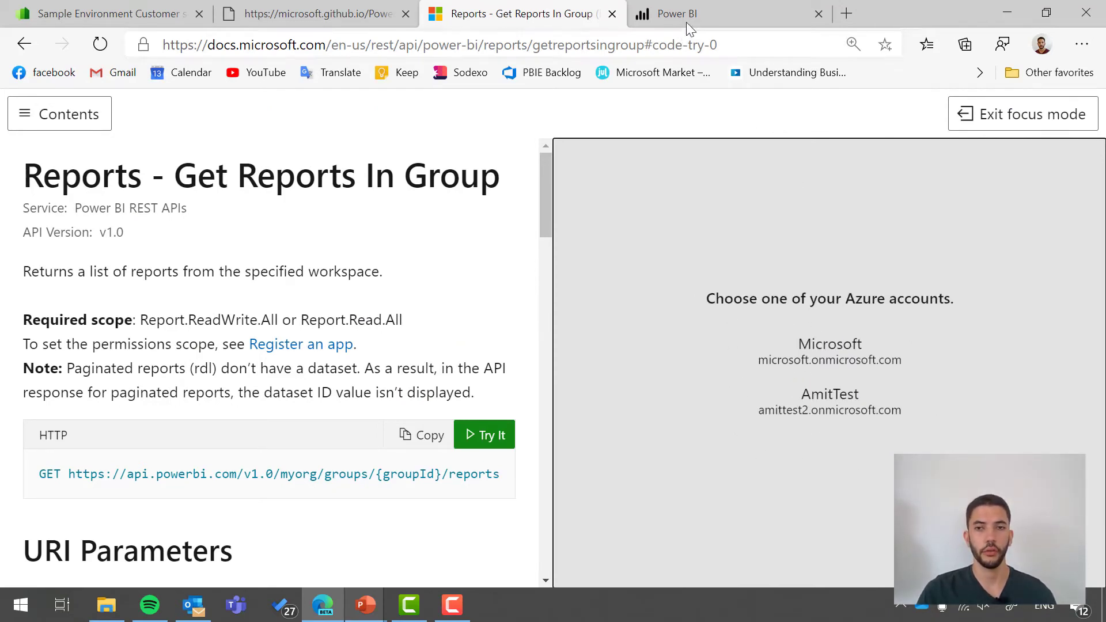
# Choose the Microsoft Azure account for the REST API trial and look over the request form.
pyautogui.click(892, 335)
pyautogui.scroll(-1, 891, 340)
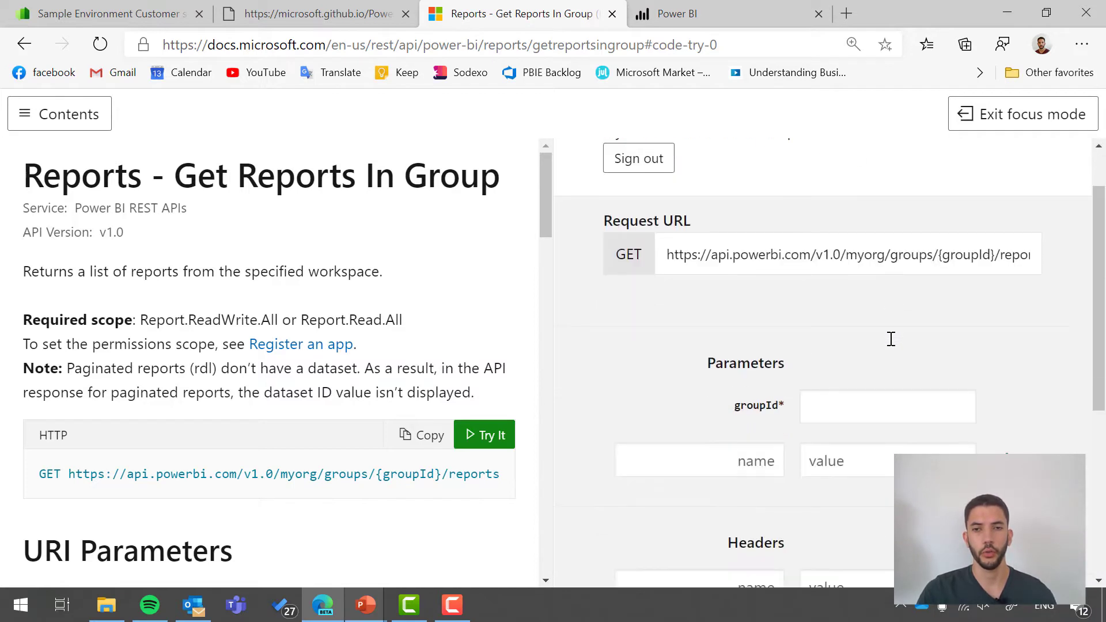
pyautogui.scroll(1, 883, 324)
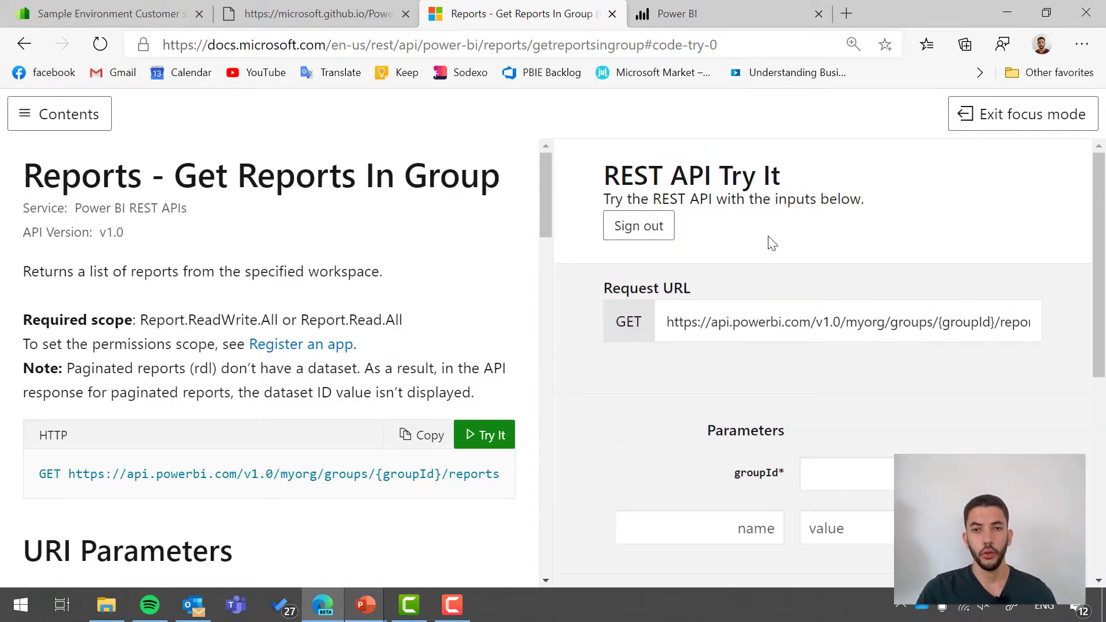
pyautogui.scroll(-1, 717, 218)
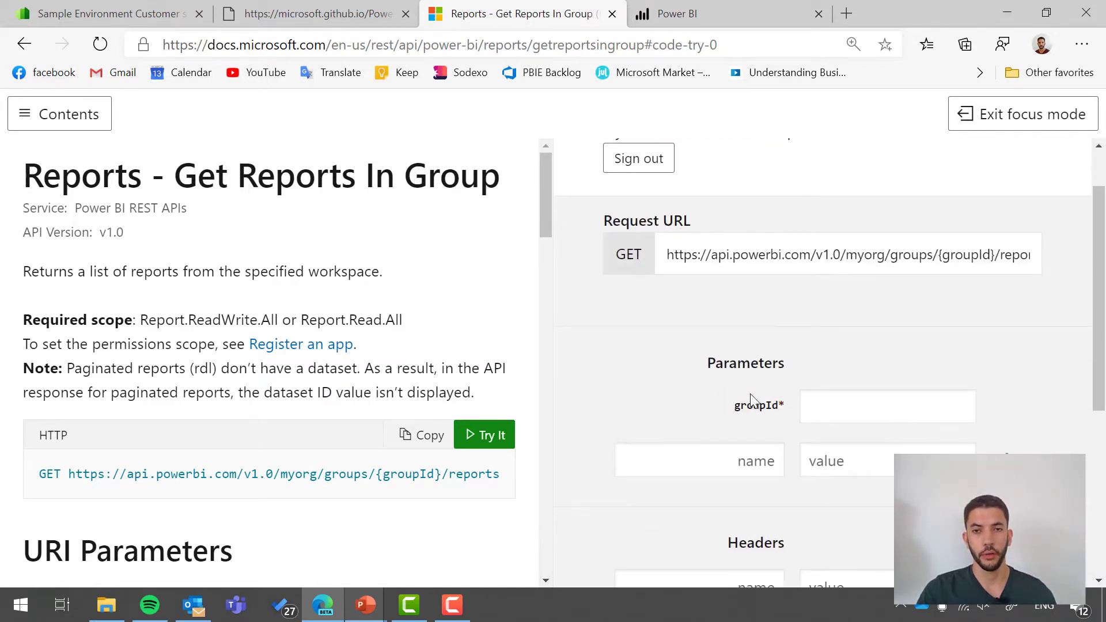
pyautogui.scroll(1, 790, 413)
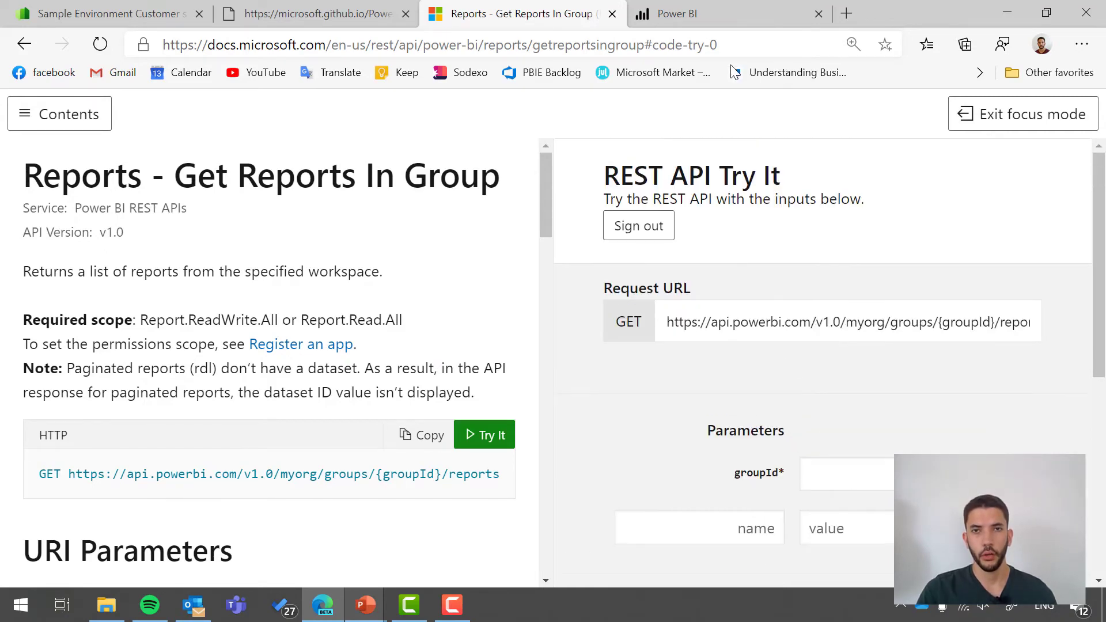
# Copy the group ID of the test workspace from its Power BI page address.
pyautogui.click(689, 17)
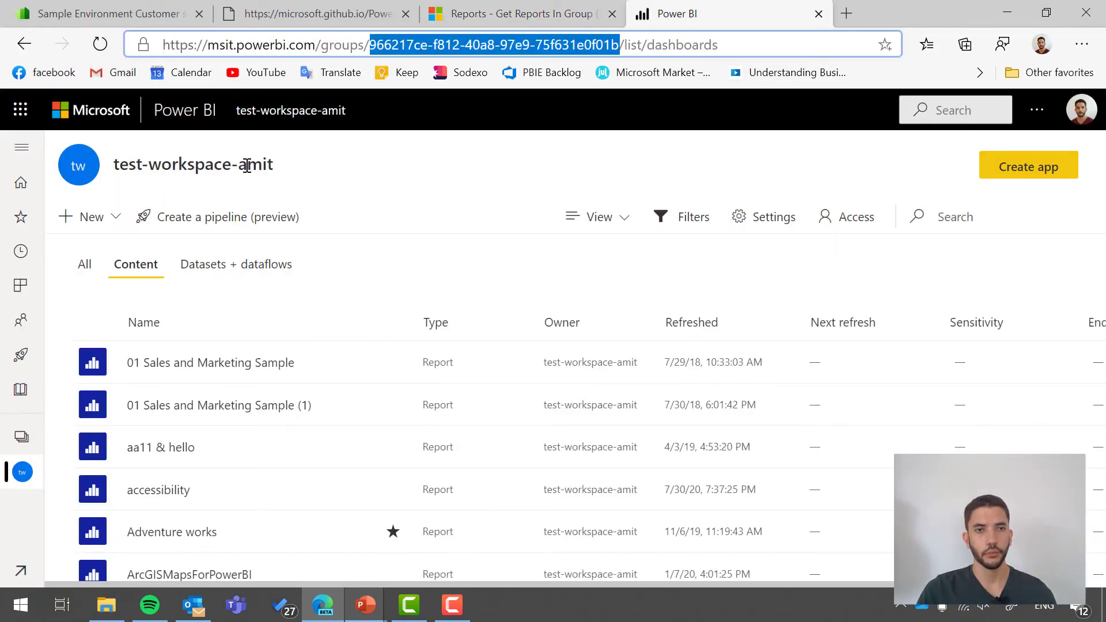
pyautogui.moveTo(294, 178); pyautogui.dragTo(173, 165)
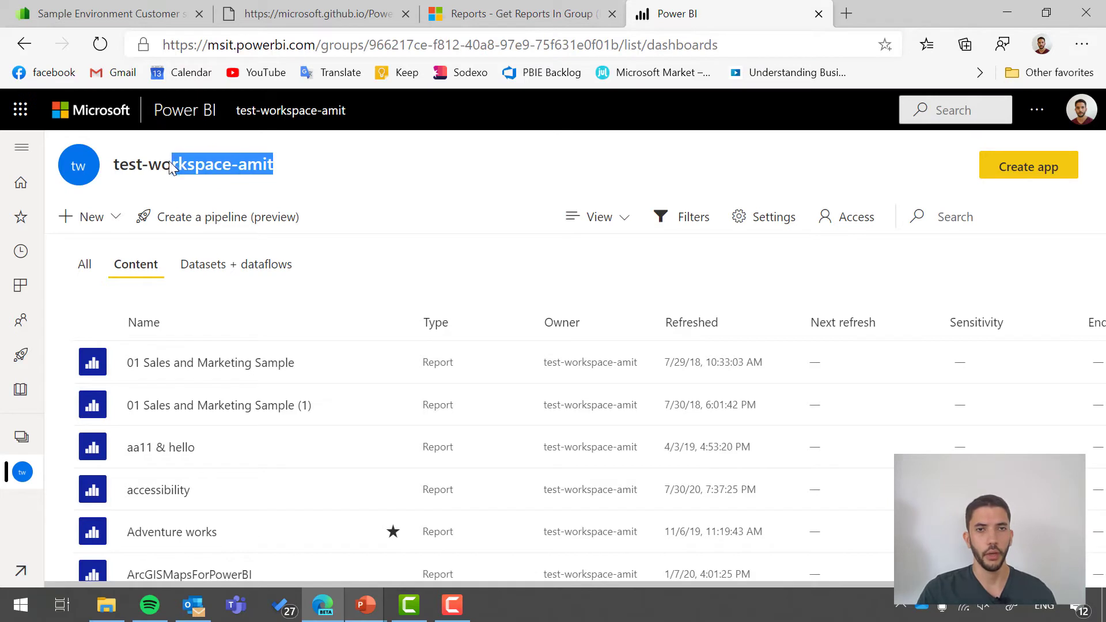
pyautogui.click(173, 165)
pyautogui.moveTo(369, 46); pyautogui.dragTo(620, 47)
pyautogui.hotkey('ctrl', 'c')
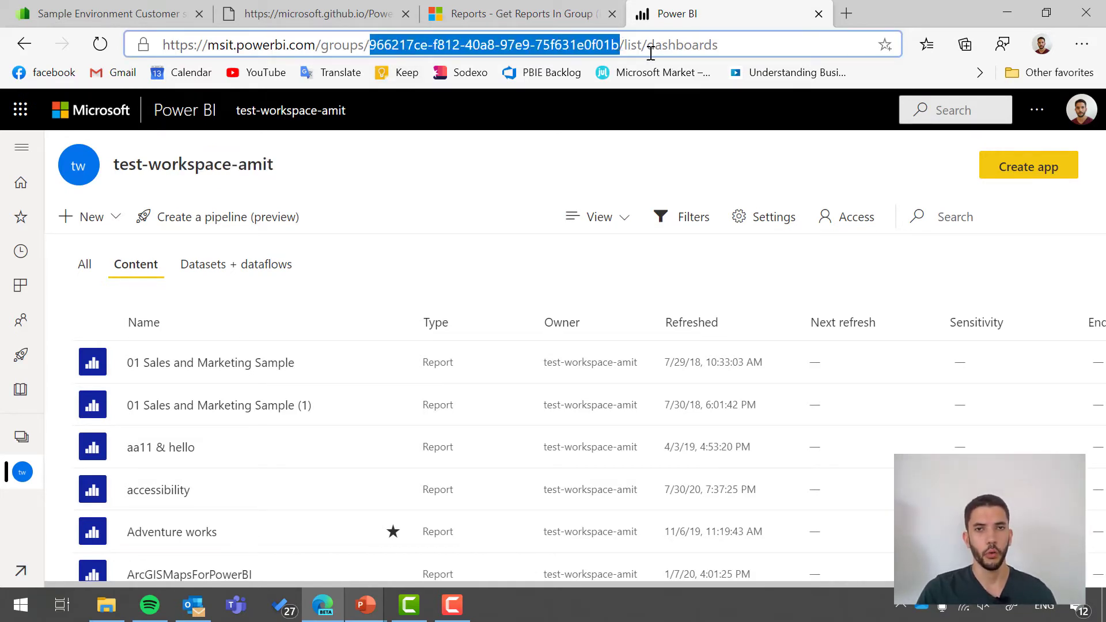
# Paste the copied workspace ID as the groupId parameter of the Get Reports In Group request.
pyautogui.click(519, 14)
pyautogui.click(804, 472)
pyautogui.hotkey('ctrl', 'v')
pyautogui.scroll(-1, 847, 429)
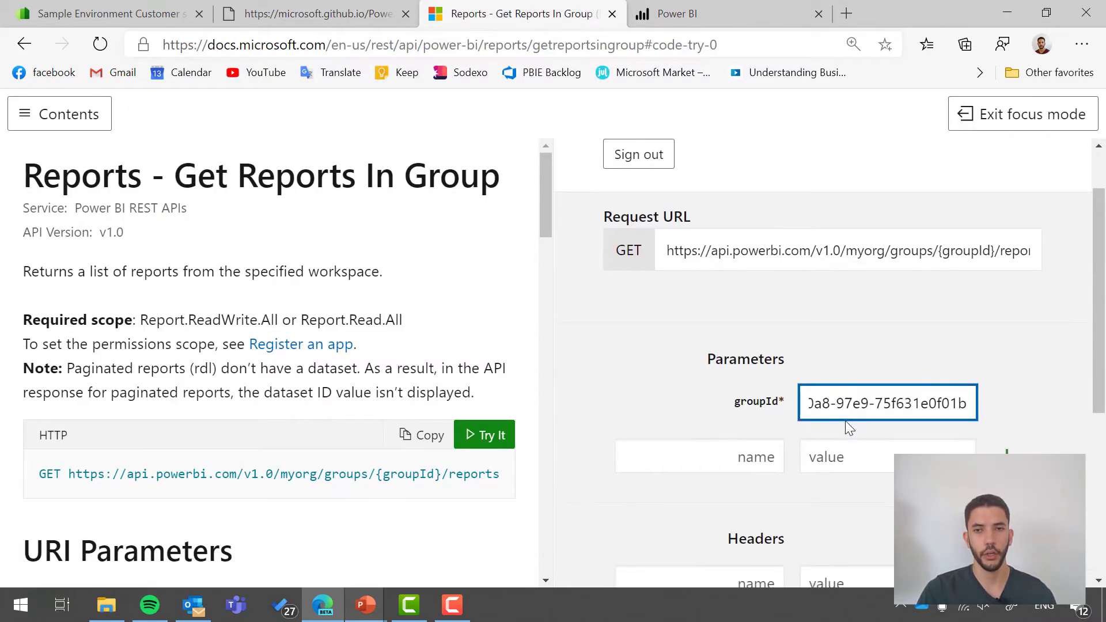
pyautogui.scroll(-1, 845, 421)
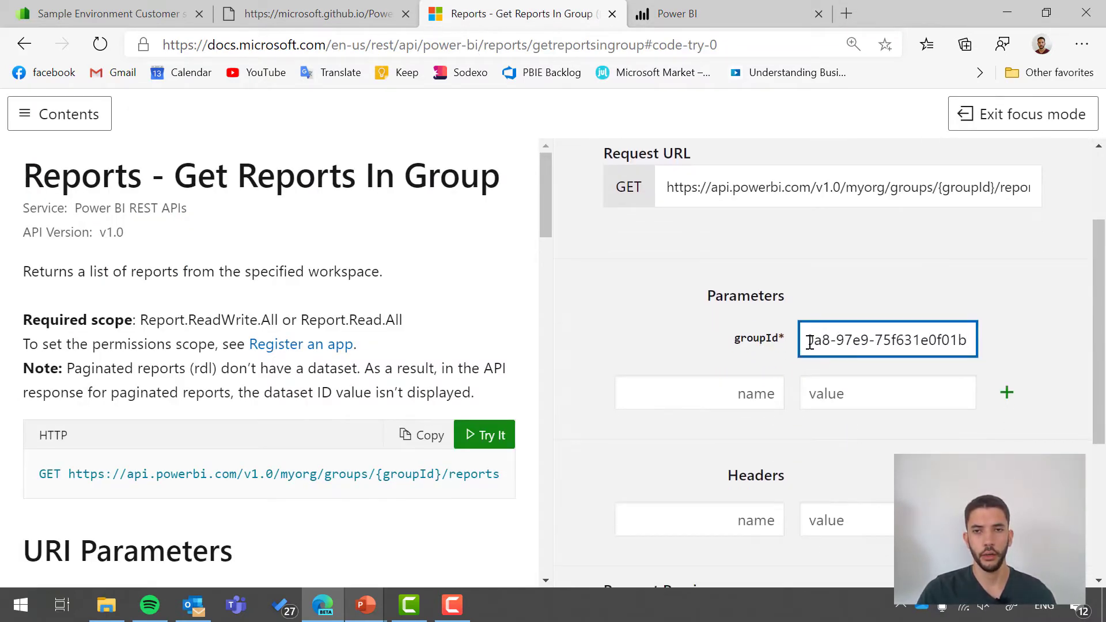
# Run the Get Reports In Group request and look through the report entries in the JSON response body.
pyautogui.scroll(-4, 916, 297)
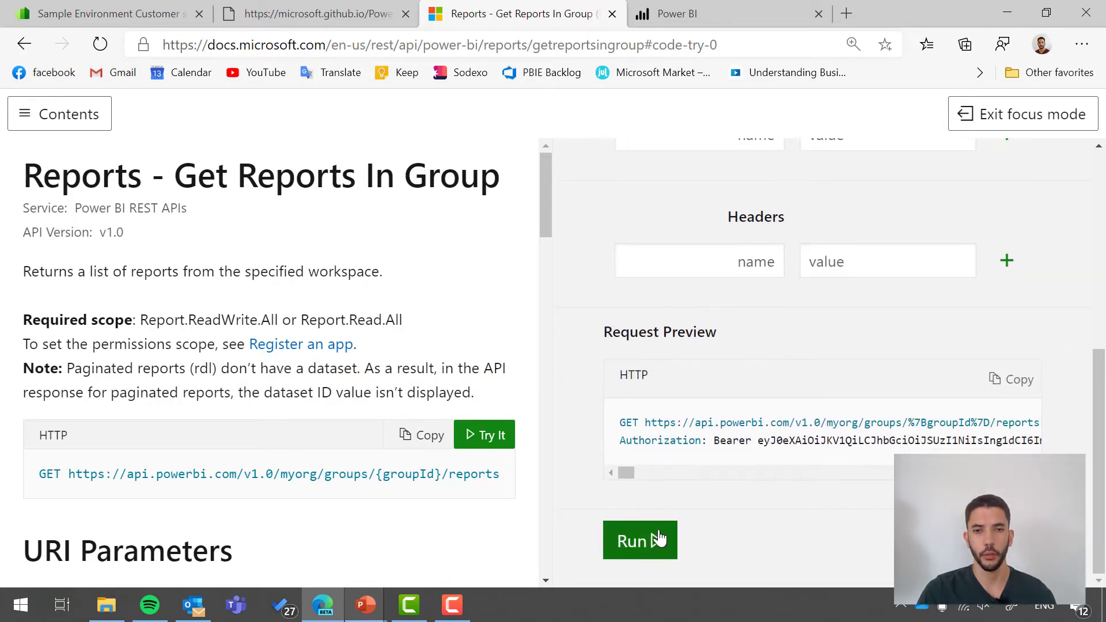
pyautogui.click(656, 539)
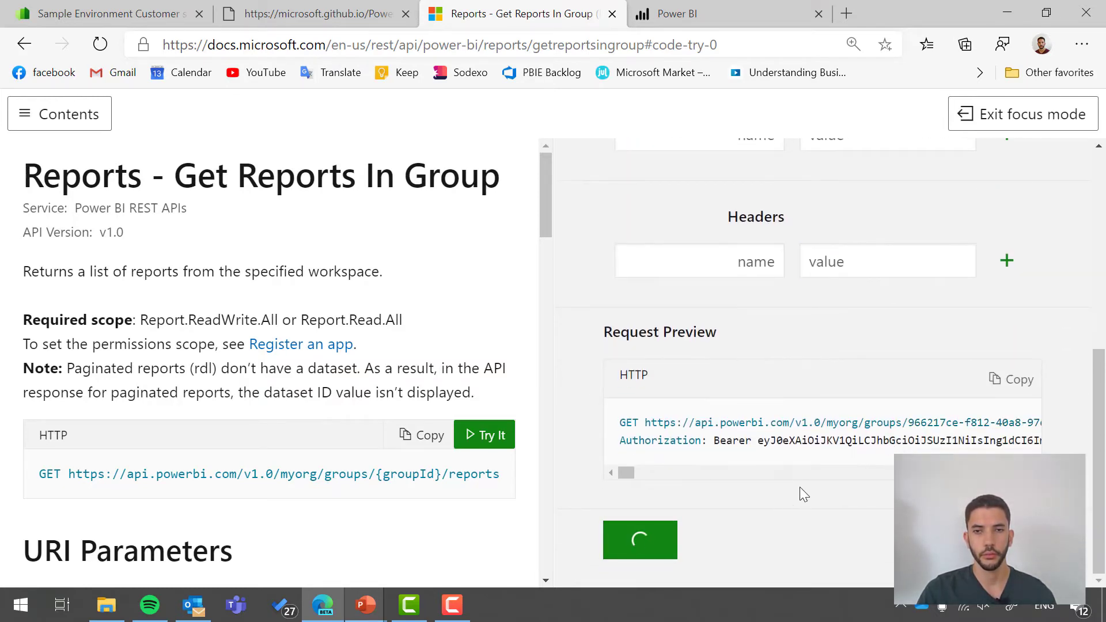
pyautogui.scroll(-9, 803, 486)
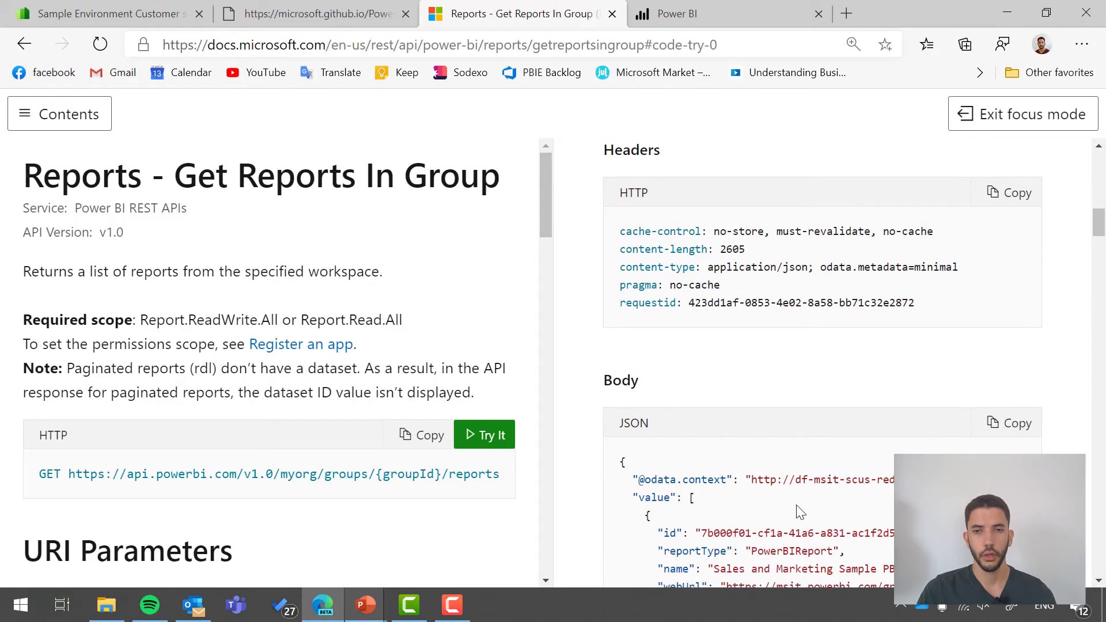
pyautogui.scroll(-5, 797, 415)
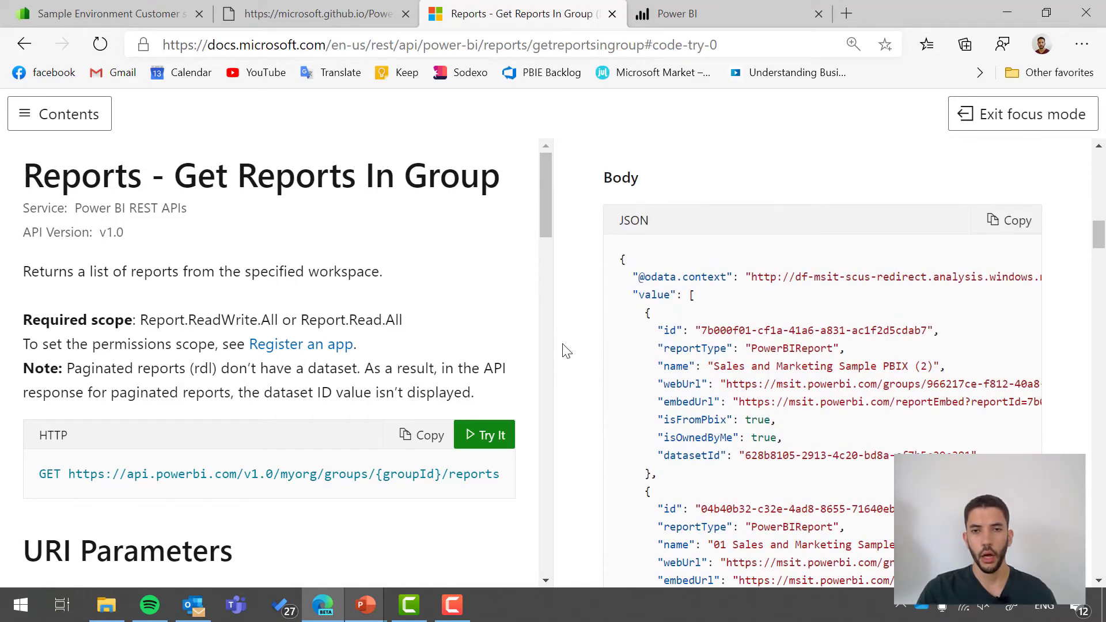
pyautogui.scroll(-7, 594, 323)
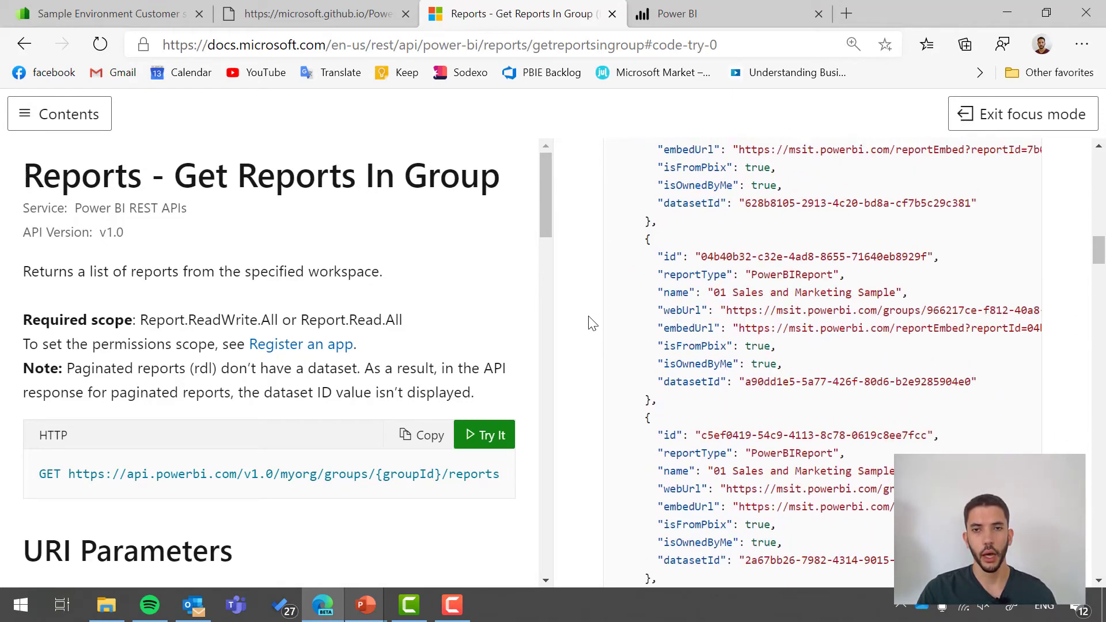
pyautogui.scroll(-7, 593, 325)
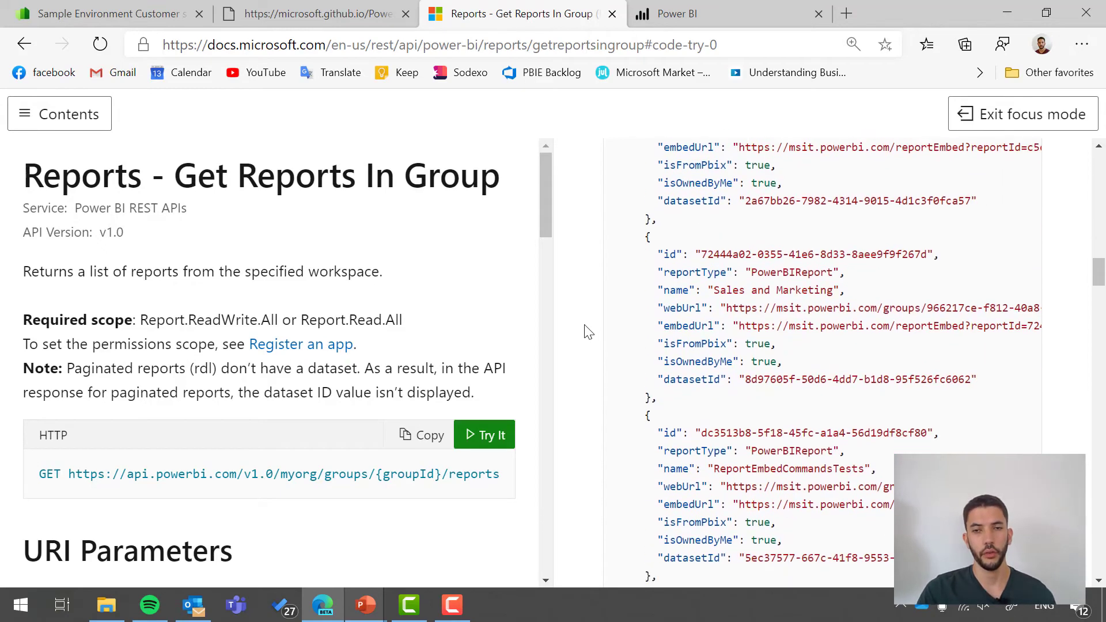
pyautogui.scroll(-2, 586, 332)
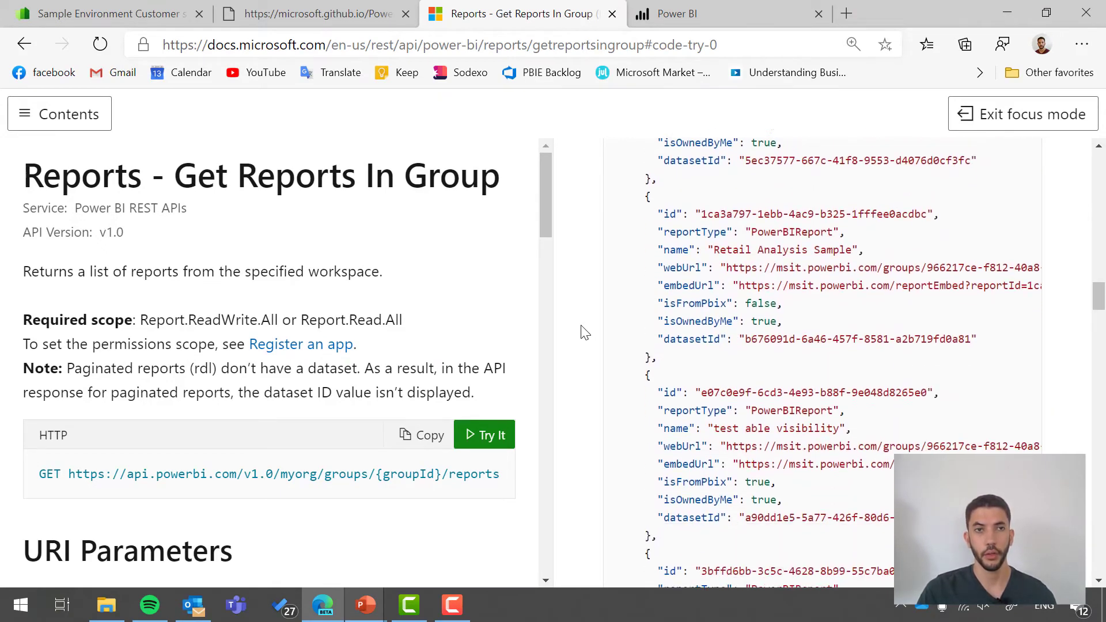
pyautogui.scroll(-7, 605, 283)
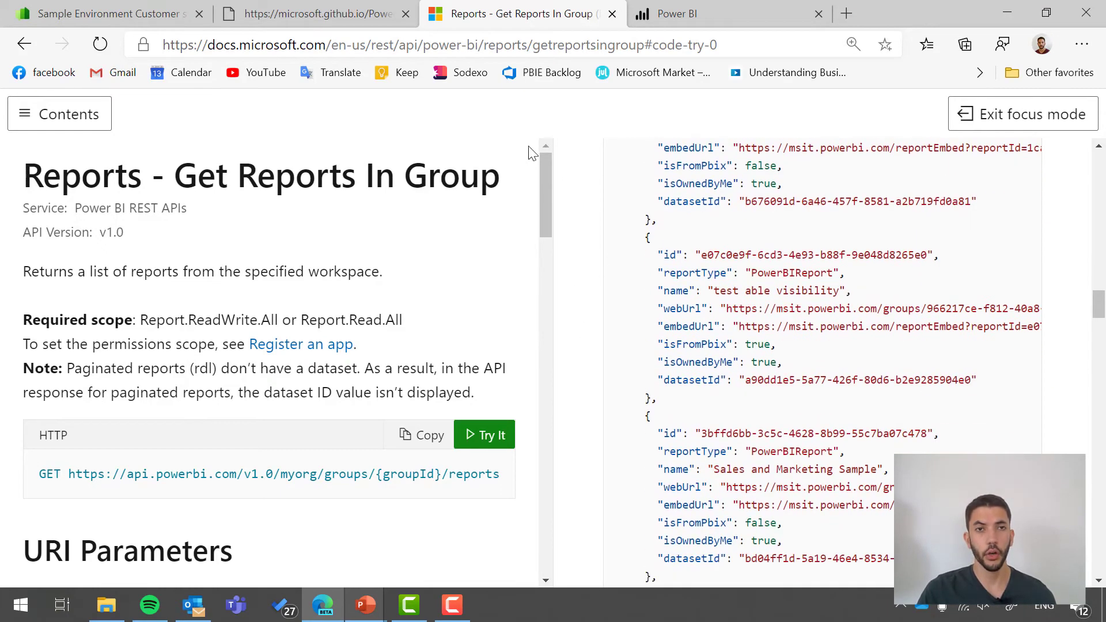
# Switch to the Power BI Embedded Playground and open the Sample Report for trying out.
pyautogui.click(339, 17)
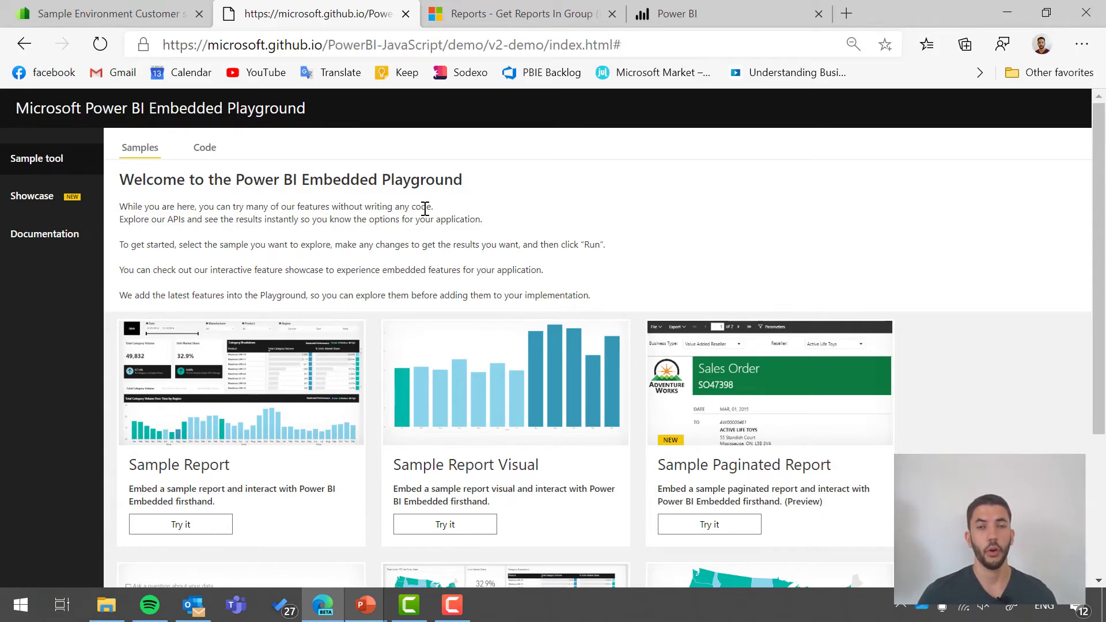
pyautogui.scroll(-2, 425, 209)
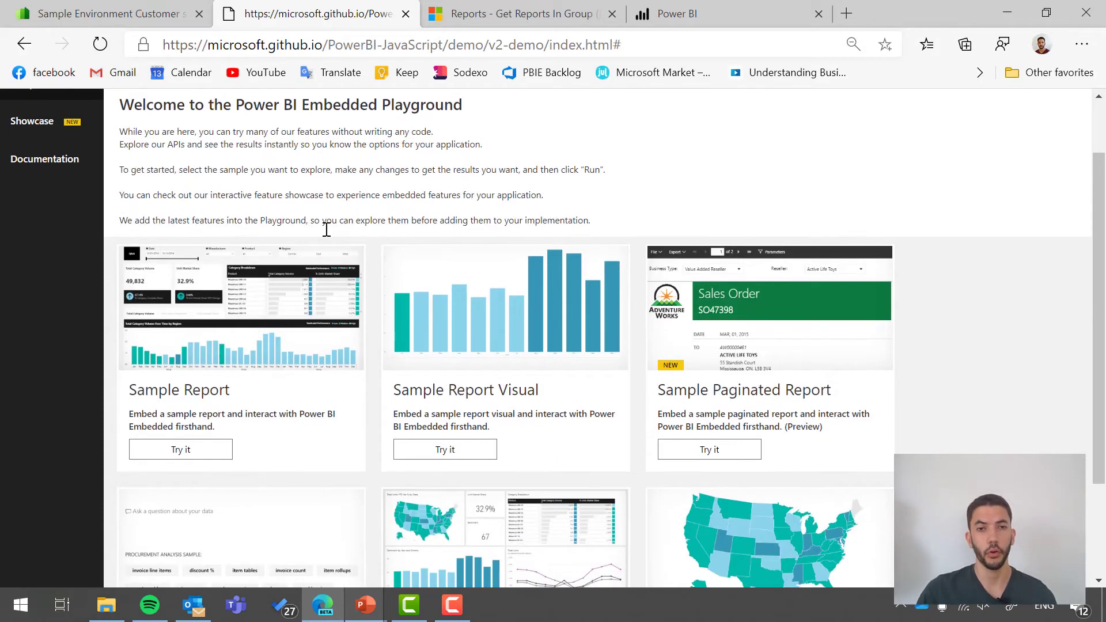
pyautogui.scroll(2, 320, 244)
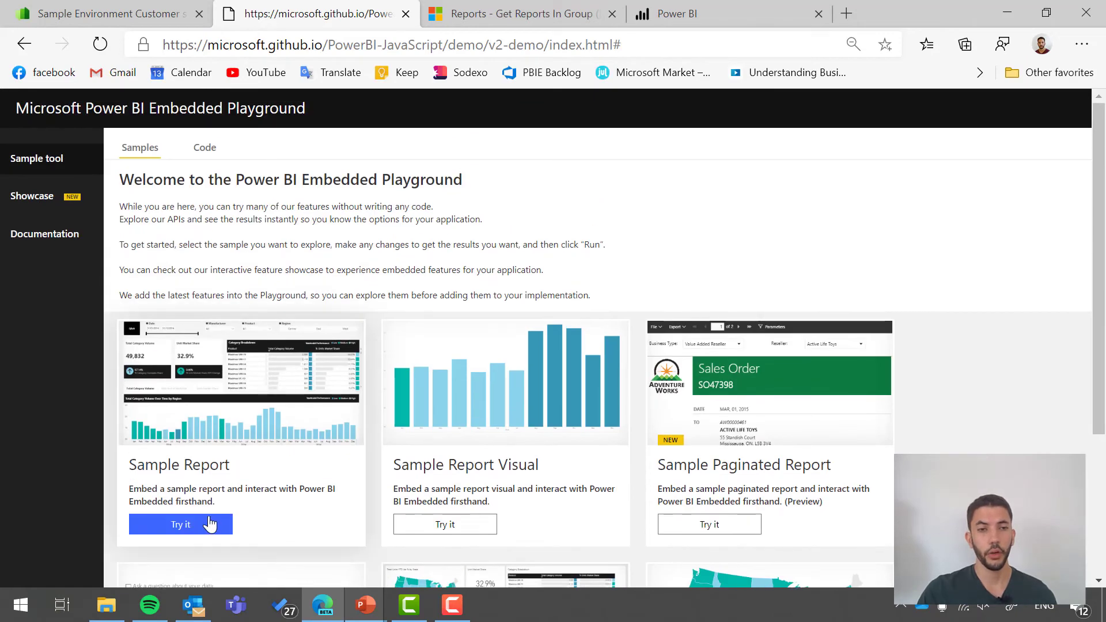
pyautogui.click(208, 526)
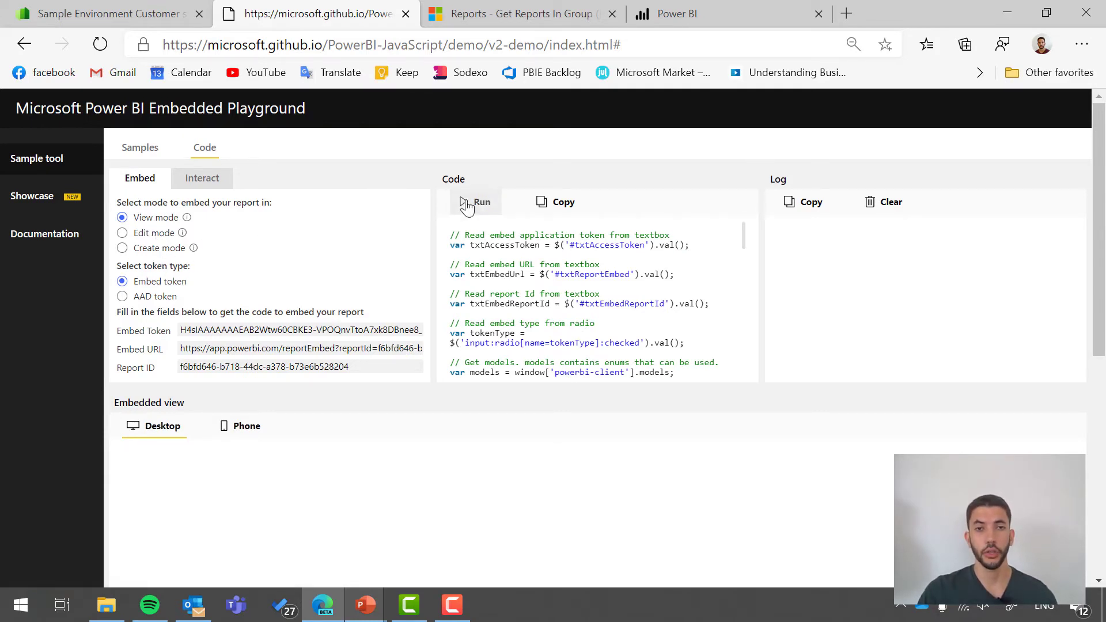
# Run the sample report's embed code in View mode with an embed token and look over the embedded report.
pyautogui.scroll(-1, 593, 270)
pyautogui.scroll(1, 589, 279)
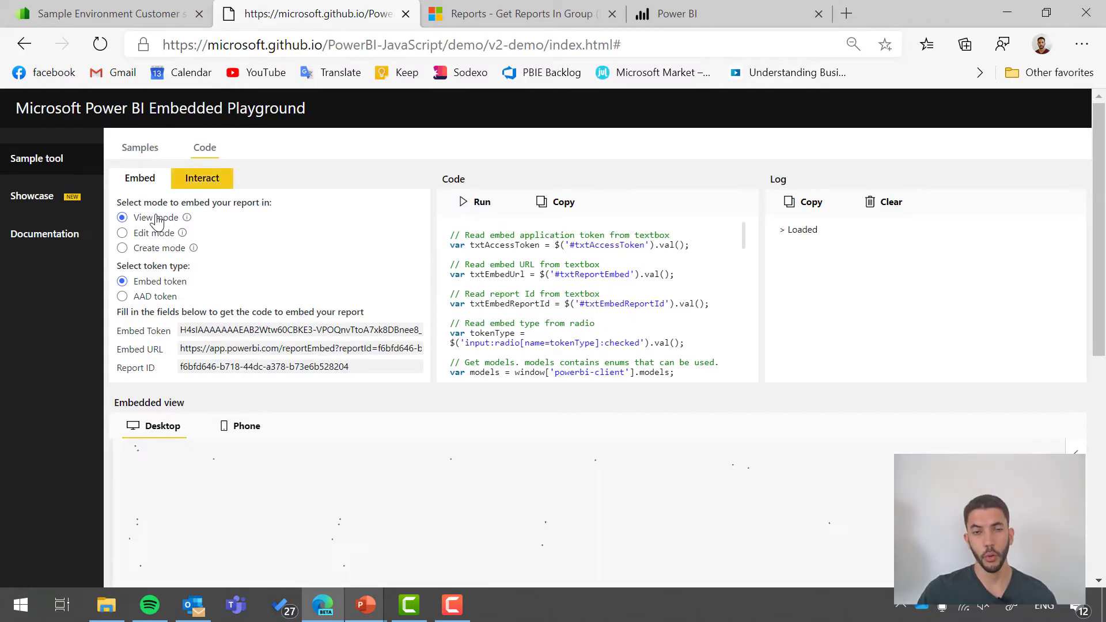
pyautogui.scroll(-5, 438, 329)
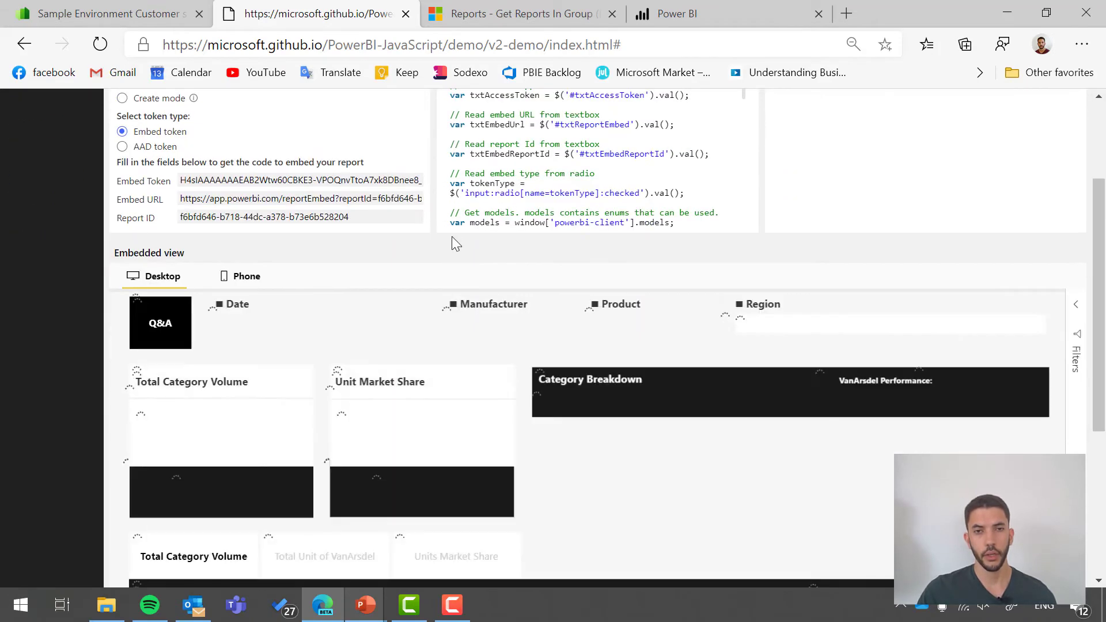
pyautogui.scroll(-2, 460, 209)
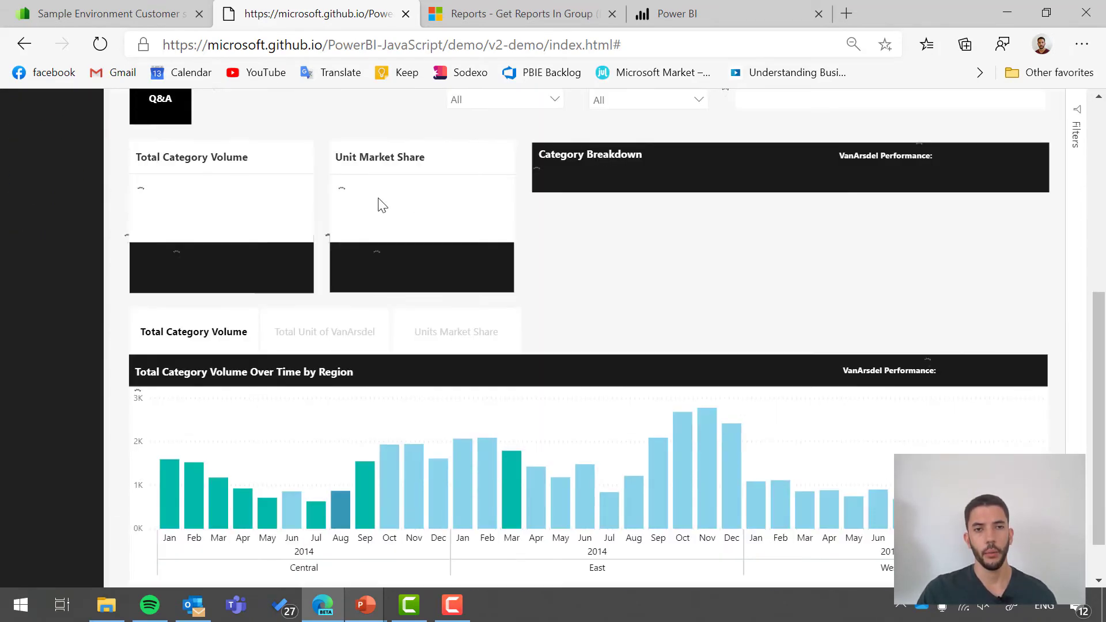
pyautogui.scroll(7, 472, 340)
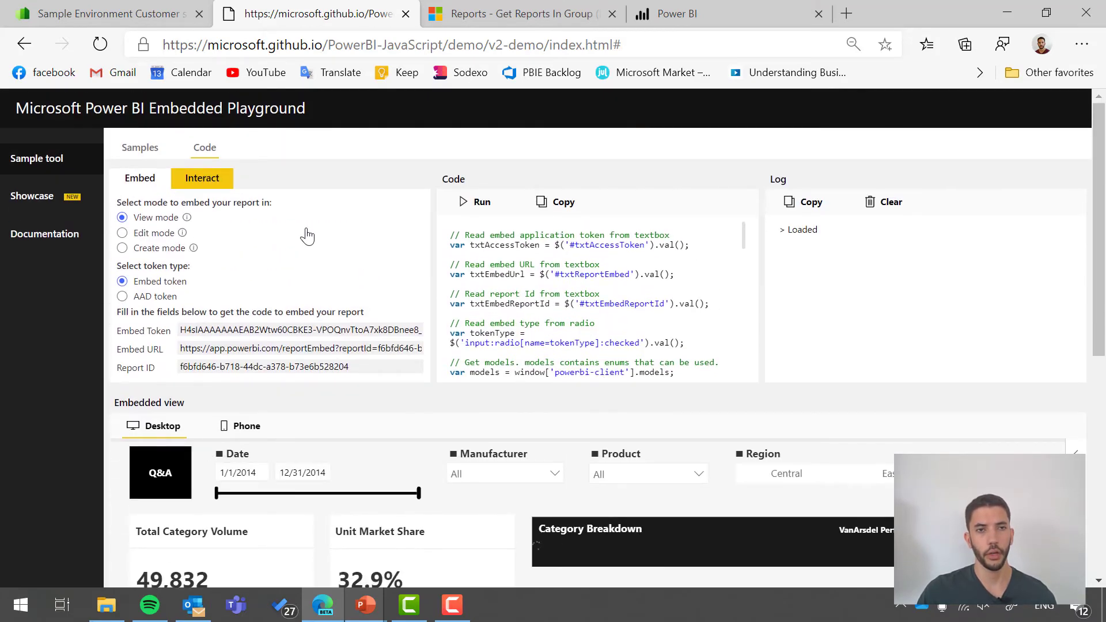
# Run the Set slicer state sample from Filters & Slicers and check its effect on the embedded report.
pyautogui.click(210, 181)
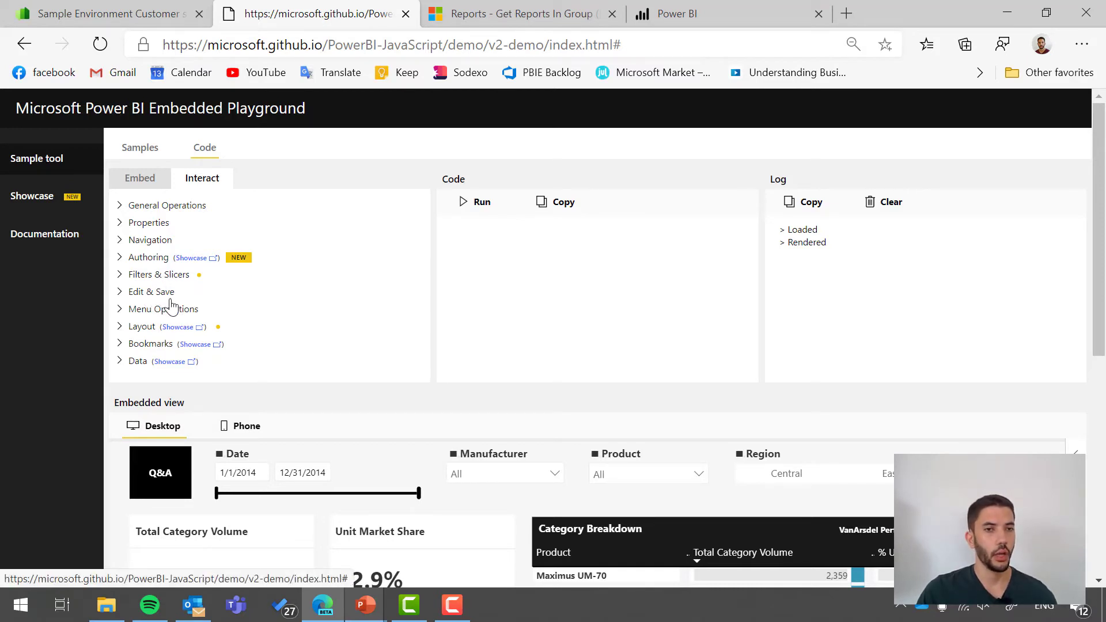
pyautogui.click(159, 275)
pyautogui.scroll(-1, 233, 315)
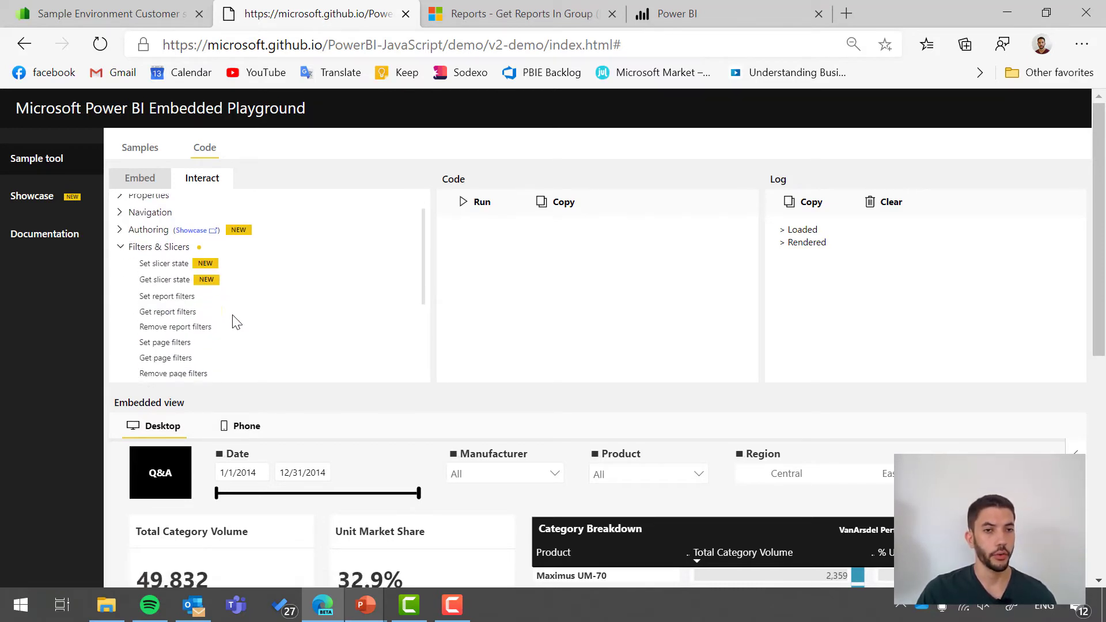
pyautogui.click(156, 264)
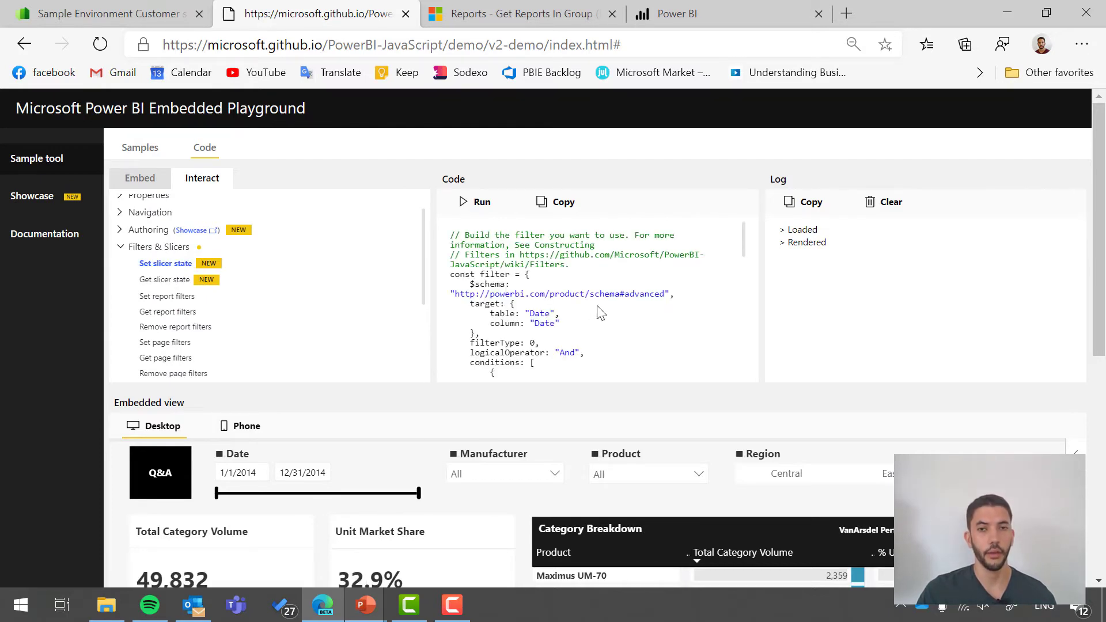
pyautogui.click(476, 214)
pyautogui.scroll(-1, 439, 395)
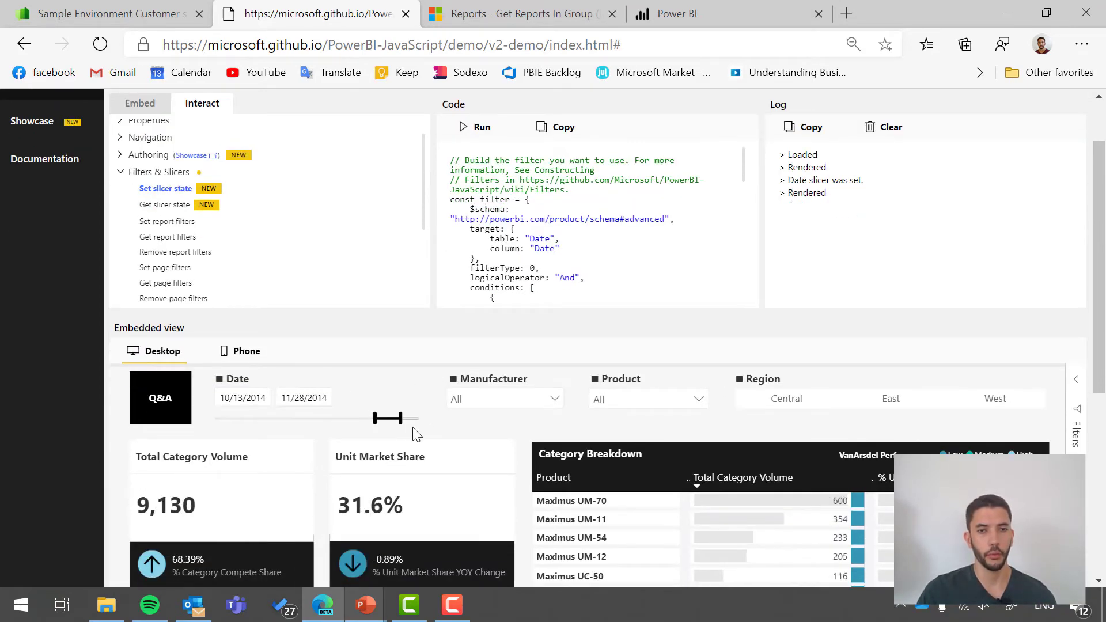
pyautogui.scroll(-5, 416, 435)
pyautogui.scroll(1, 510, 432)
pyautogui.scroll(5, 509, 429)
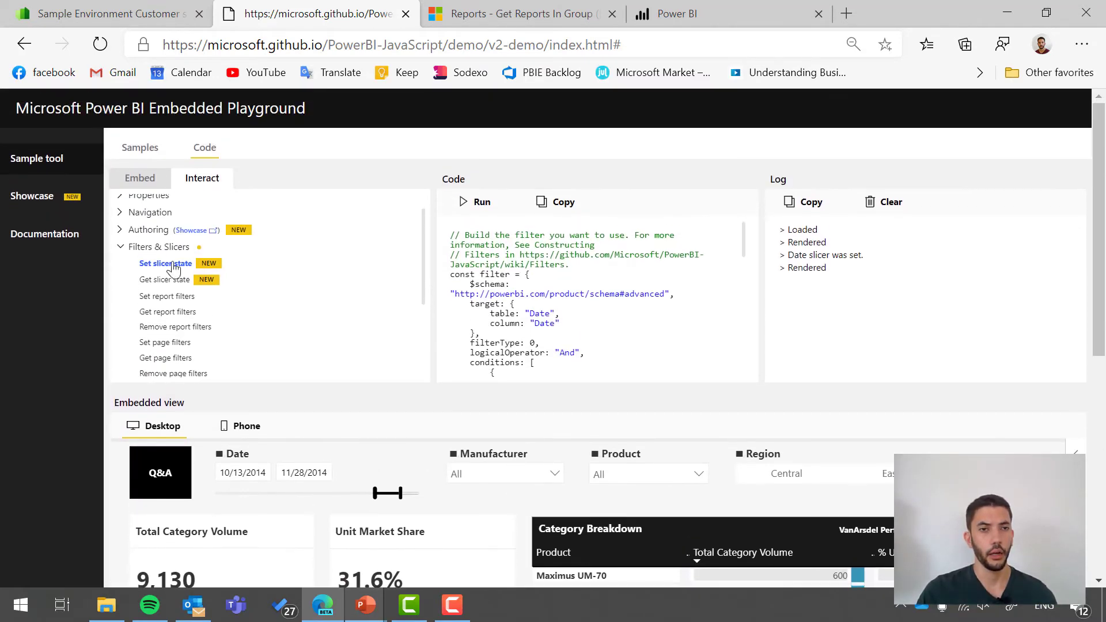
# Collapse the Filters & Slicers samples and run the Create visual and personalize sample from Authoring.
pyautogui.click(151, 247)
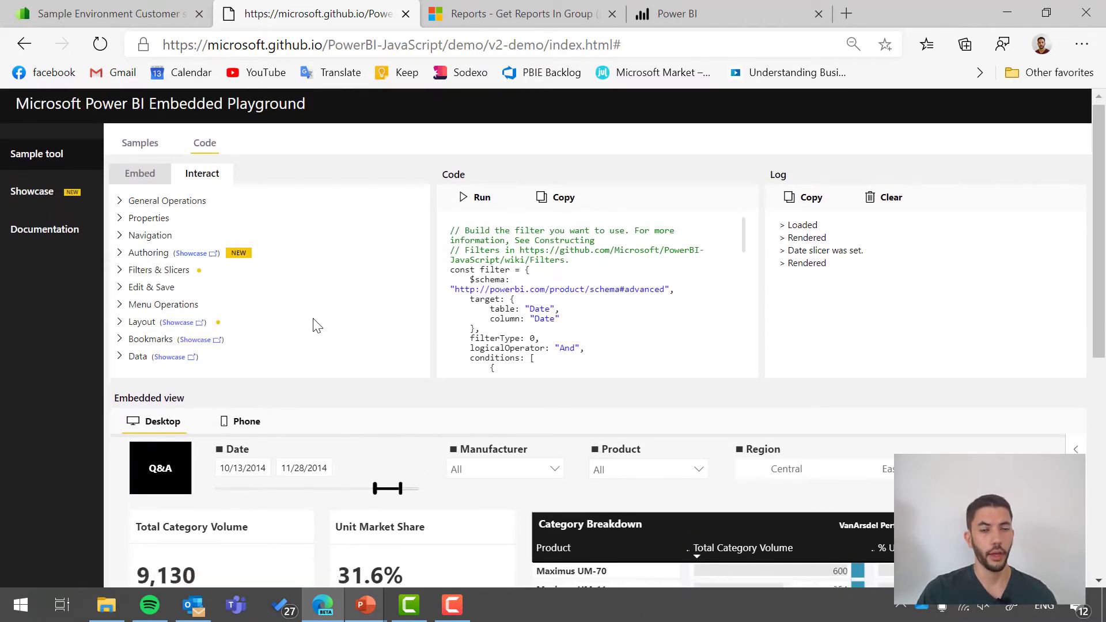
pyautogui.scroll(-1, 323, 369)
pyautogui.scroll(1, 433, 378)
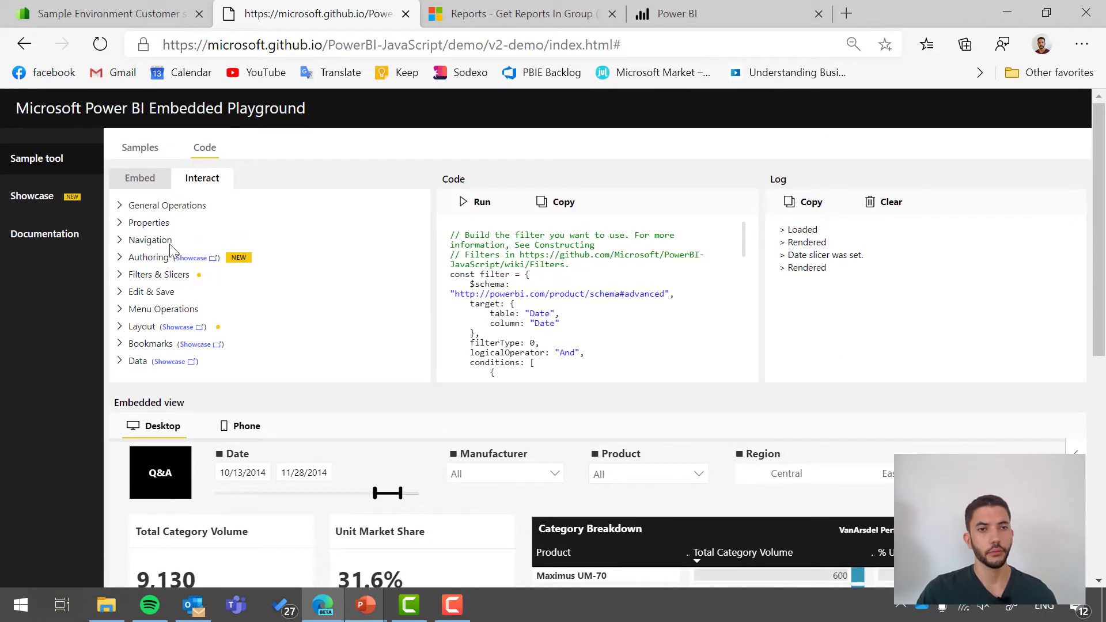
pyautogui.click(148, 242)
pyautogui.click(150, 240)
pyautogui.click(148, 258)
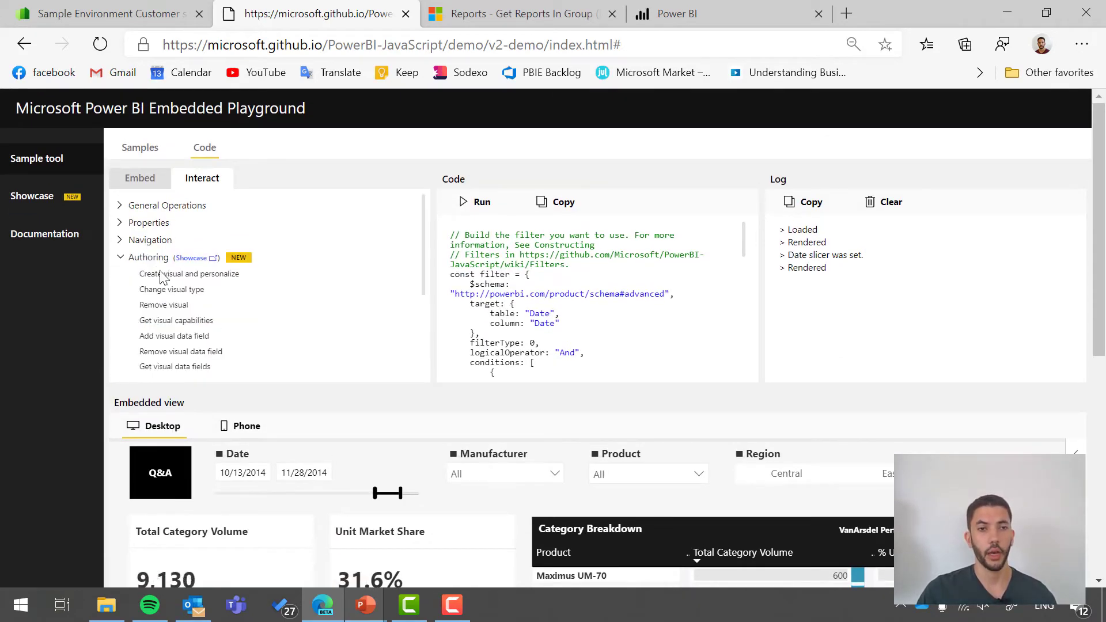
pyautogui.click(167, 277)
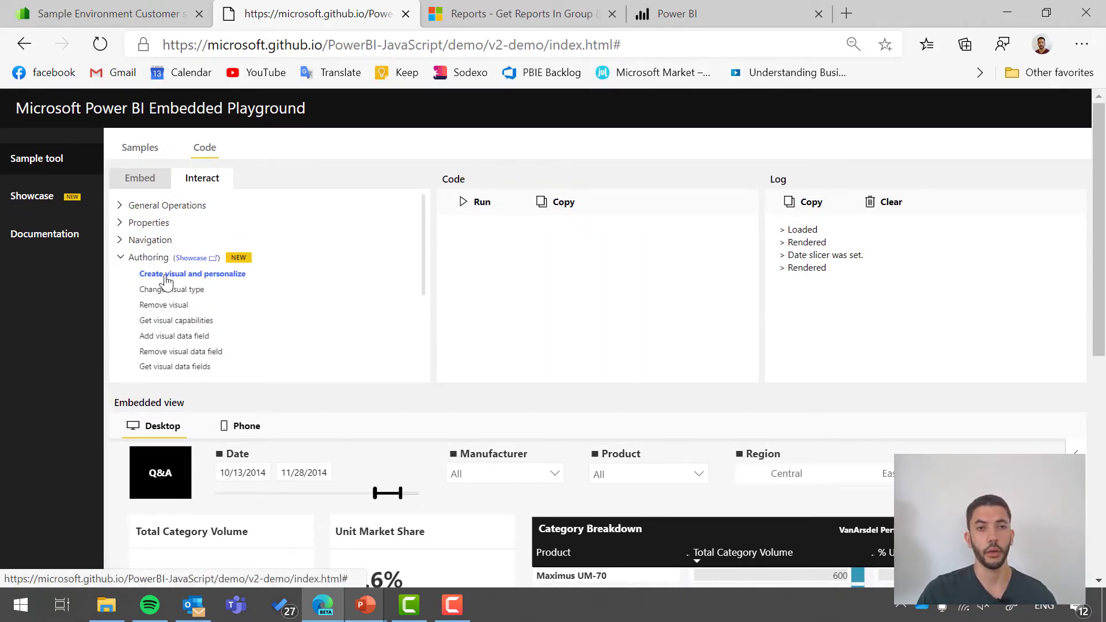
pyautogui.click(478, 204)
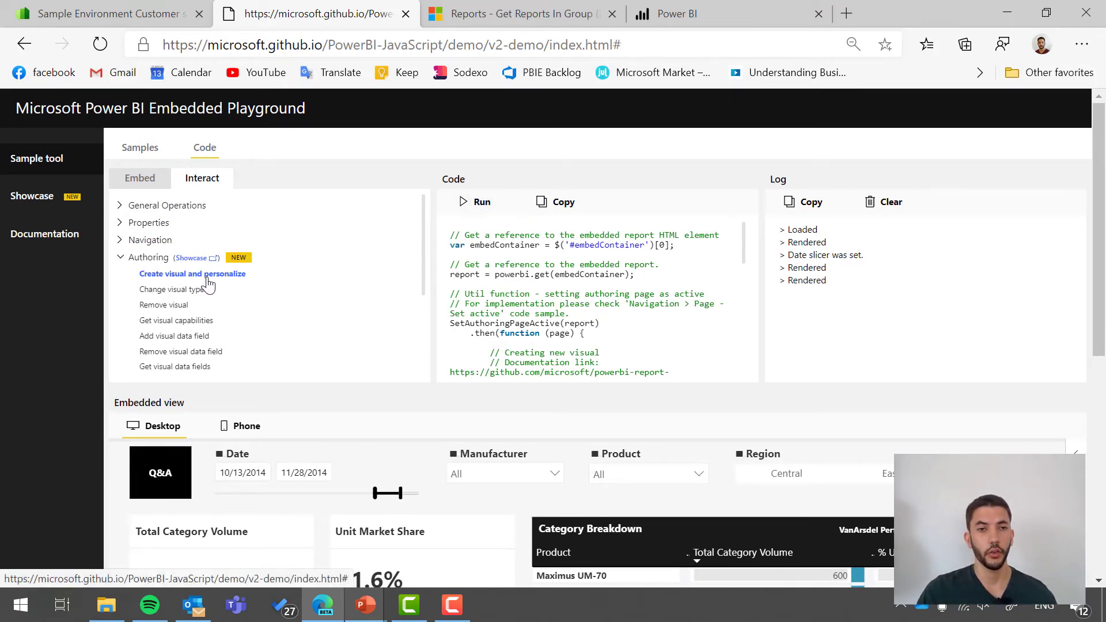
# Execute the loaded Create visual and personalize code and check the new visual in the embedded view.
pyautogui.click(480, 203)
pyautogui.scroll(-3, 481, 383)
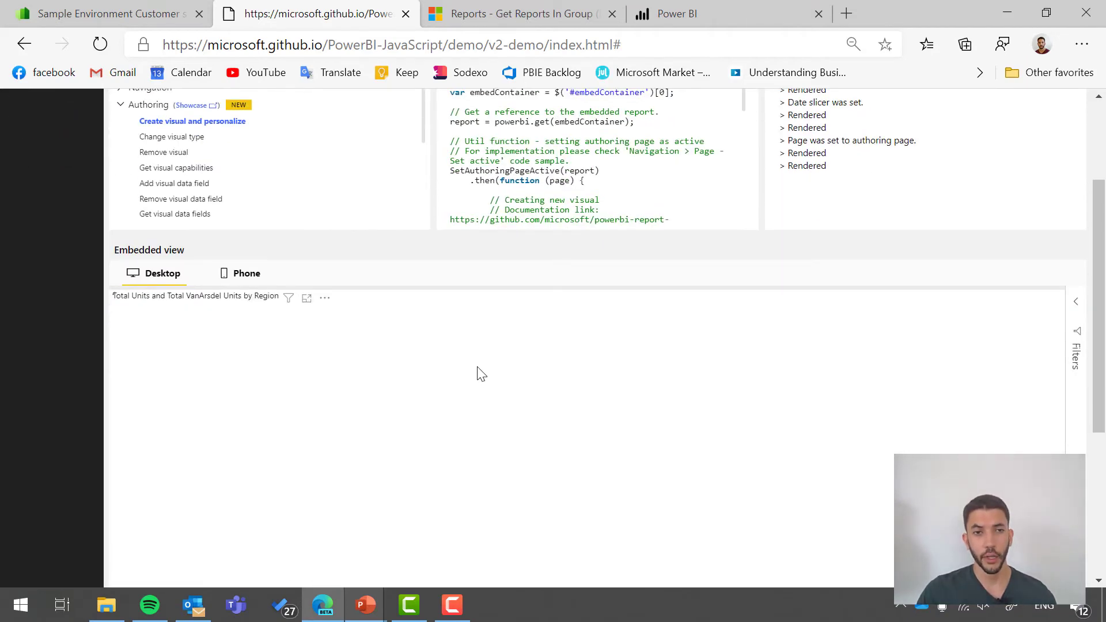
pyautogui.scroll(1, 482, 375)
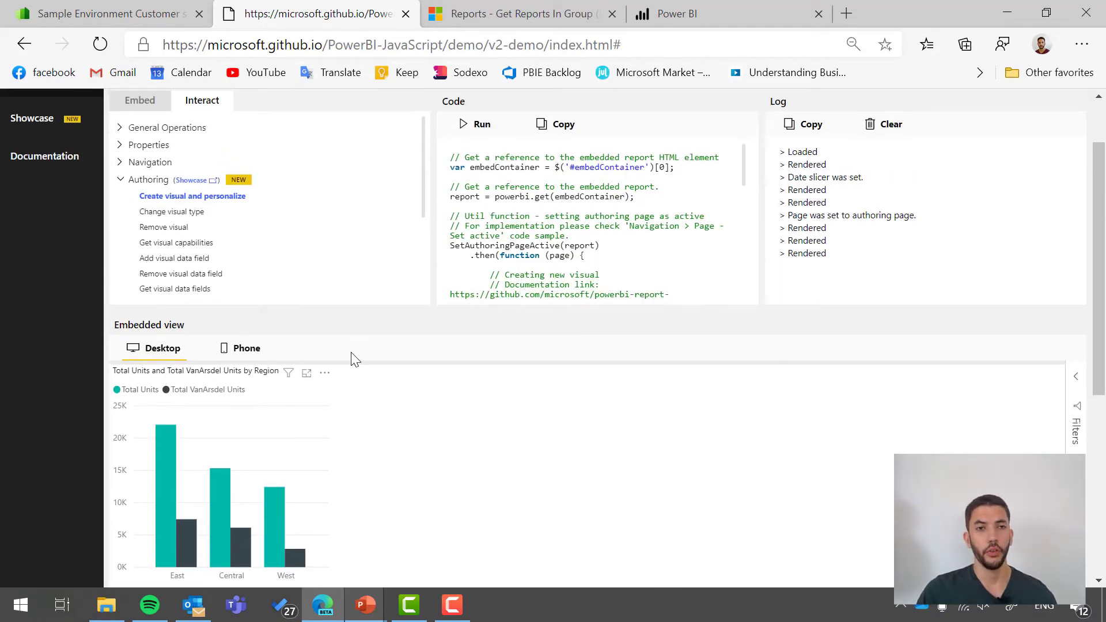
# Run the Change visual type sample from Authoring and check the changed chart in the embedded view.
pyautogui.click(153, 213)
pyautogui.click(477, 214)
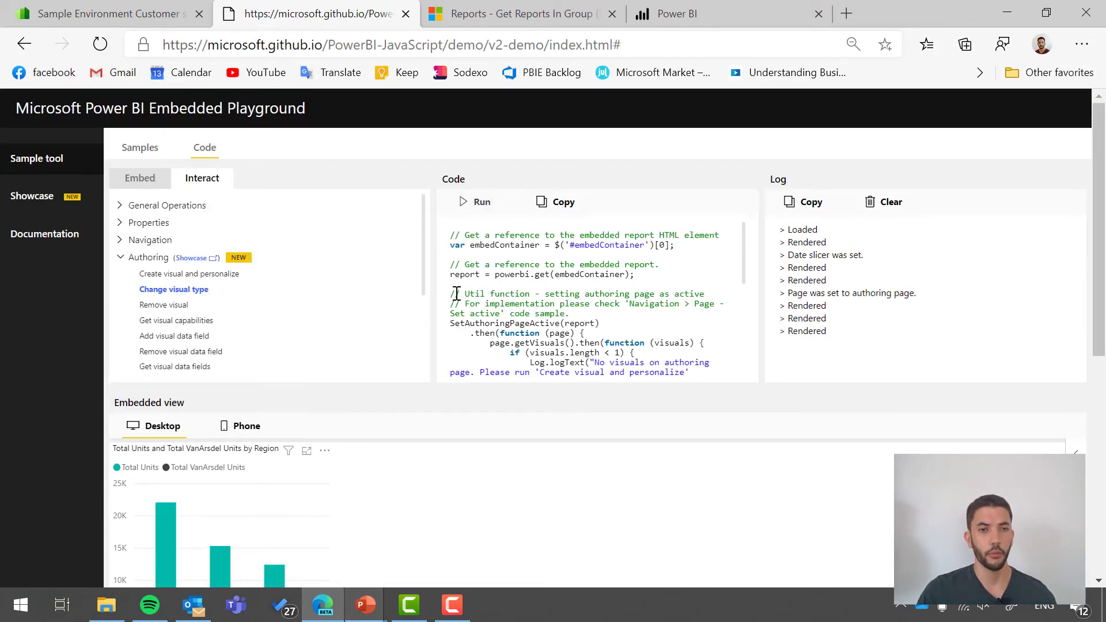
pyautogui.scroll(-1, 447, 403)
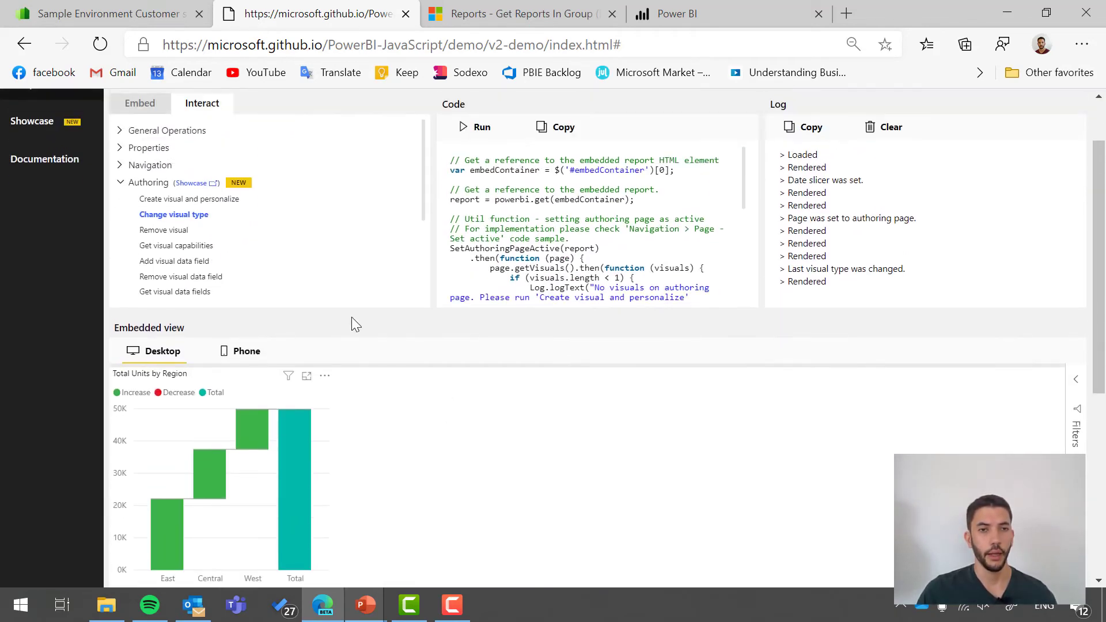
# Run the Add visual data field sample from Authoring and check its effect on the embedded chart.
pyautogui.click(174, 261)
pyautogui.click(479, 202)
pyautogui.scroll(-1, 471, 452)
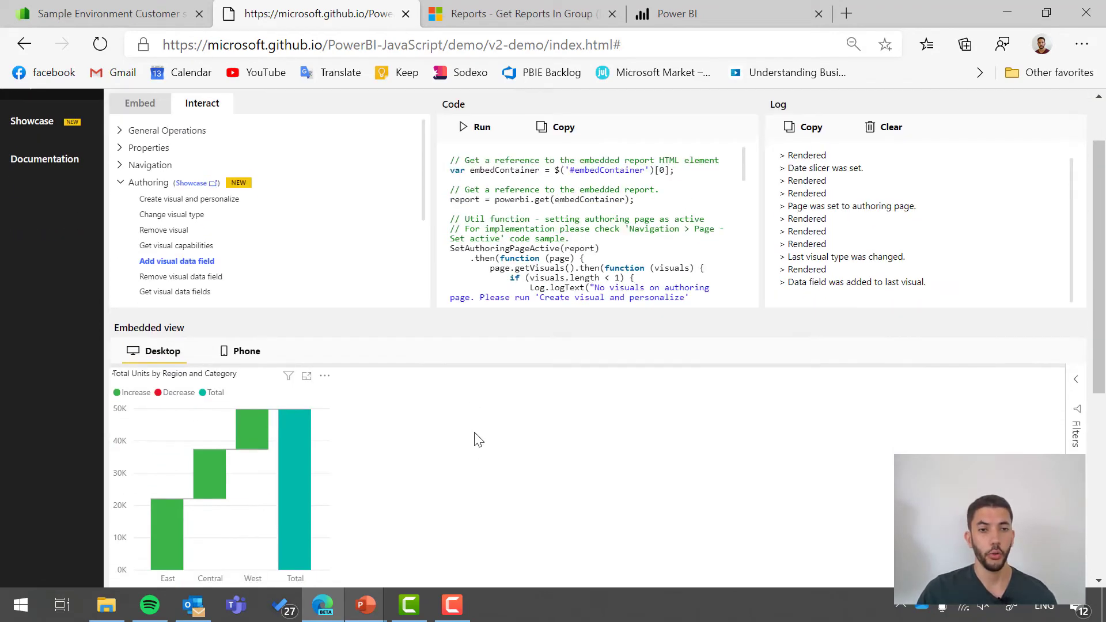
pyautogui.scroll(1, 317, 328)
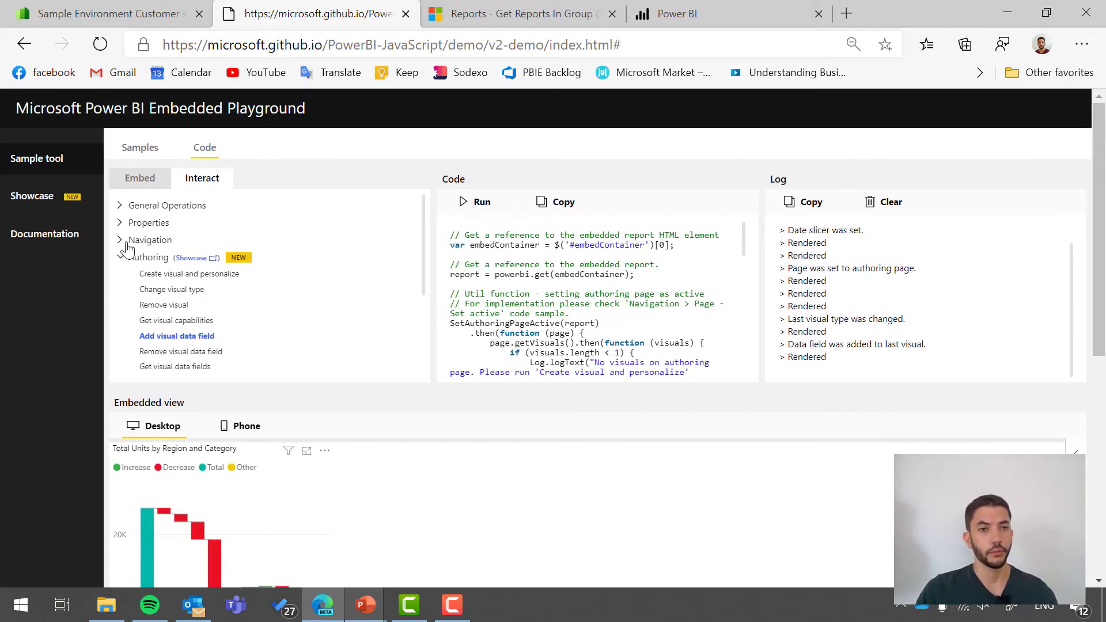
# Start the Insight to action showcase and look over its description and embedded customer report.
pyautogui.click(48, 206)
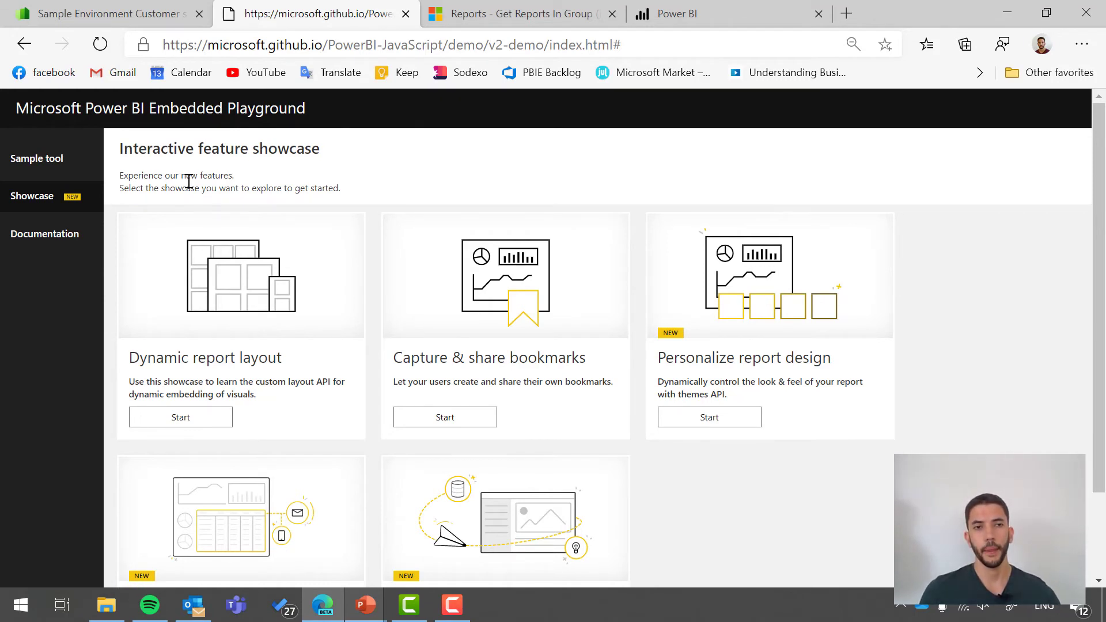
pyautogui.scroll(-2, 248, 186)
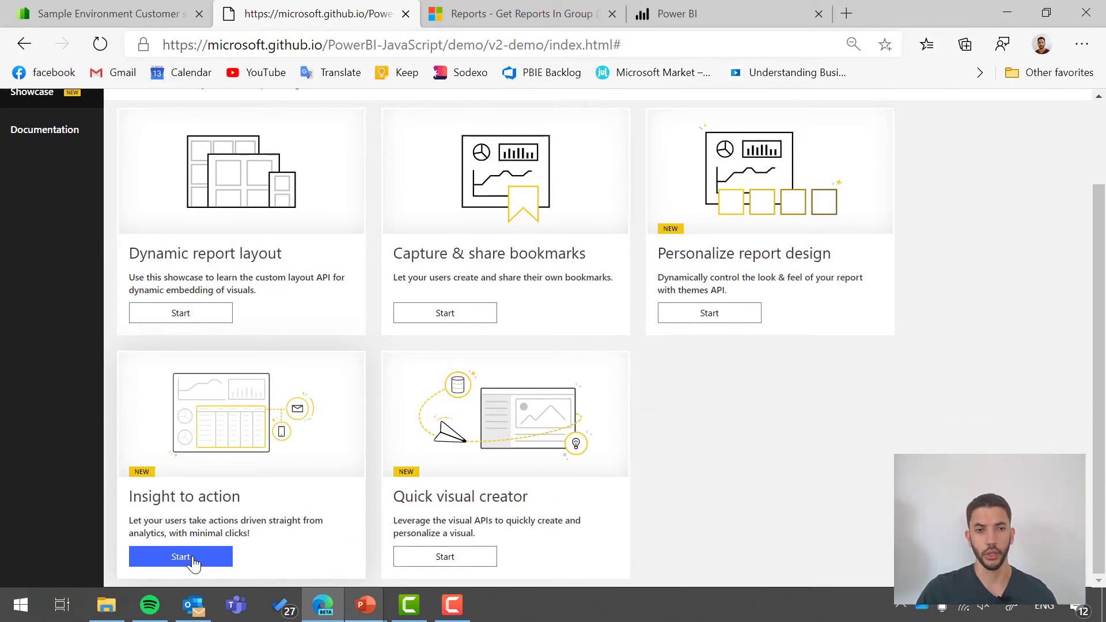
pyautogui.click(193, 563)
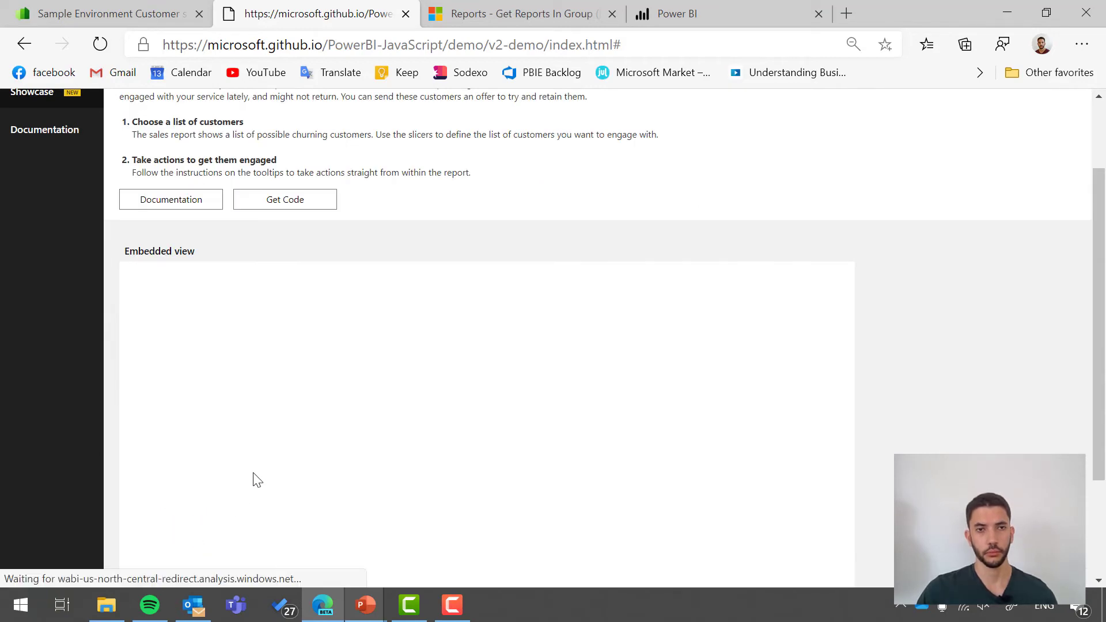
pyautogui.scroll(2, 268, 469)
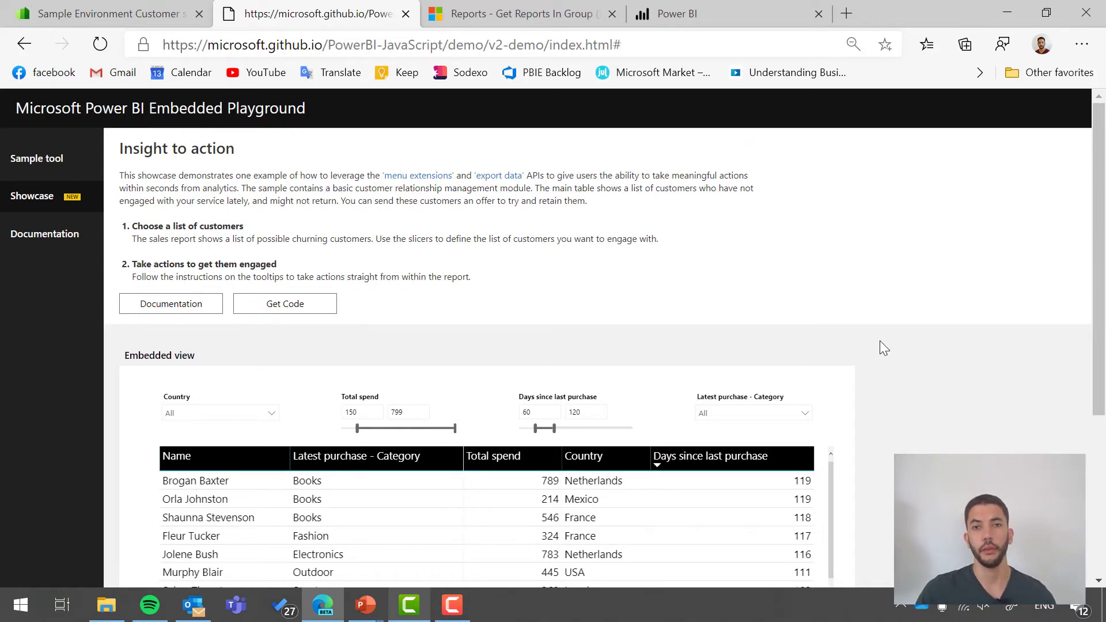
pyautogui.scroll(-2, 880, 341)
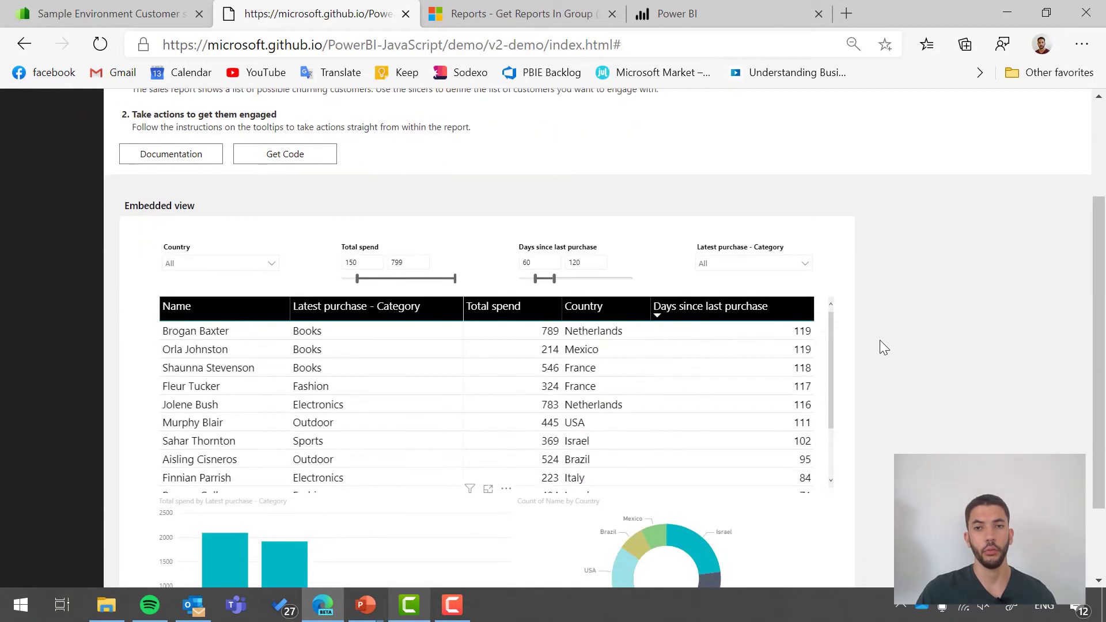
pyautogui.scroll(-1, 880, 342)
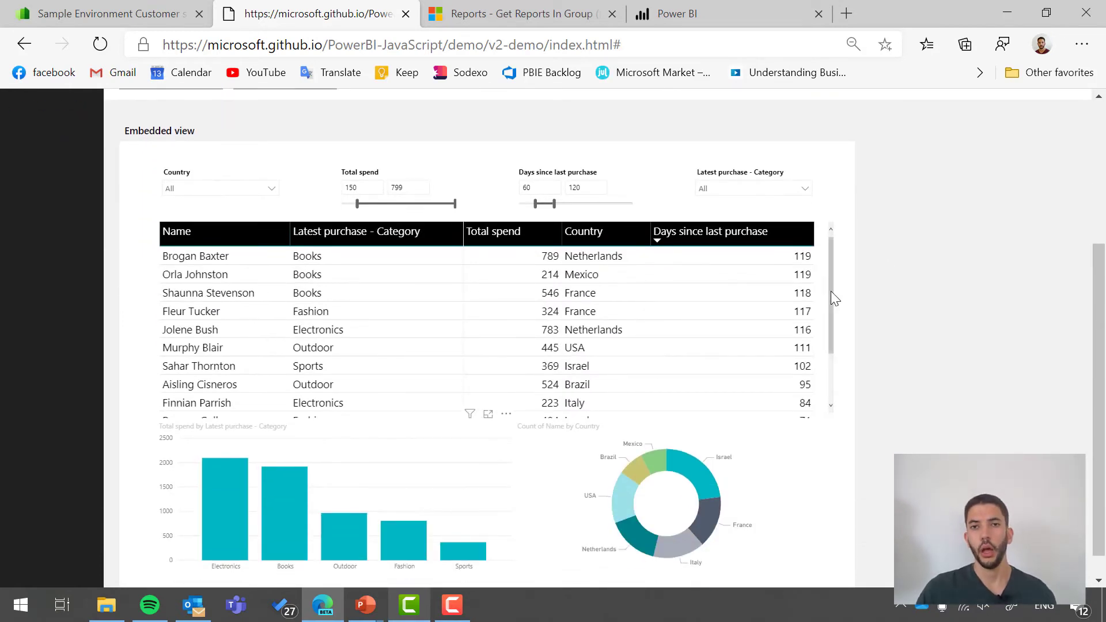
pyautogui.scroll(-1, 873, 329)
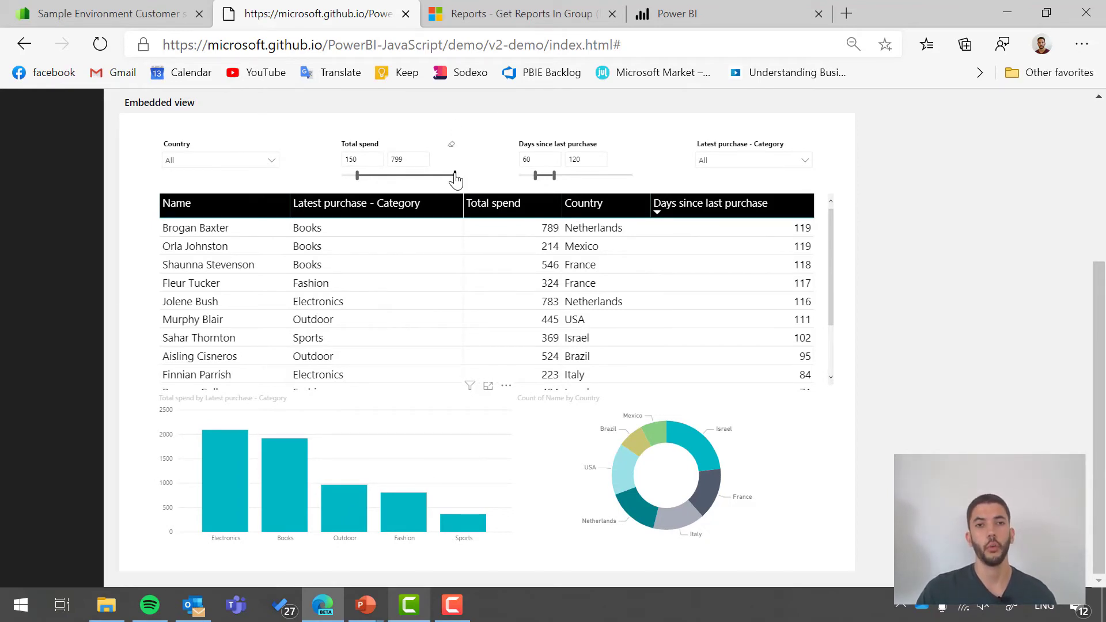
# Filter the customer list with a maximum total spend of 300 and a minimum of 25 days since last purchase.
pyautogui.moveTo(455, 181); pyautogui.dragTo(381, 196)
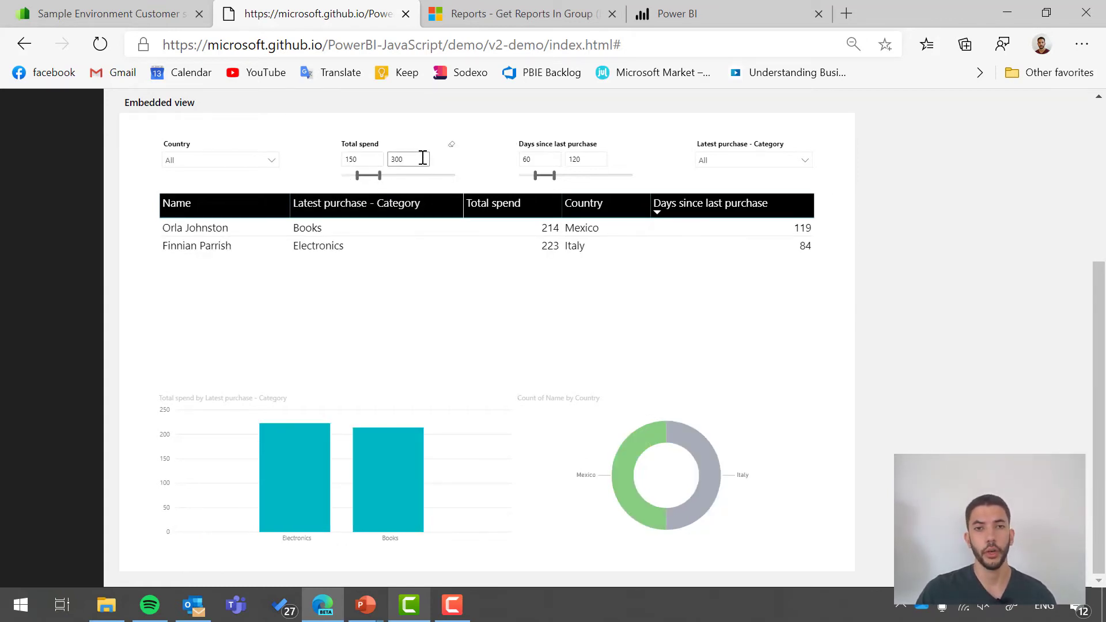
pyautogui.moveTo(536, 175); pyautogui.dragTo(524, 177)
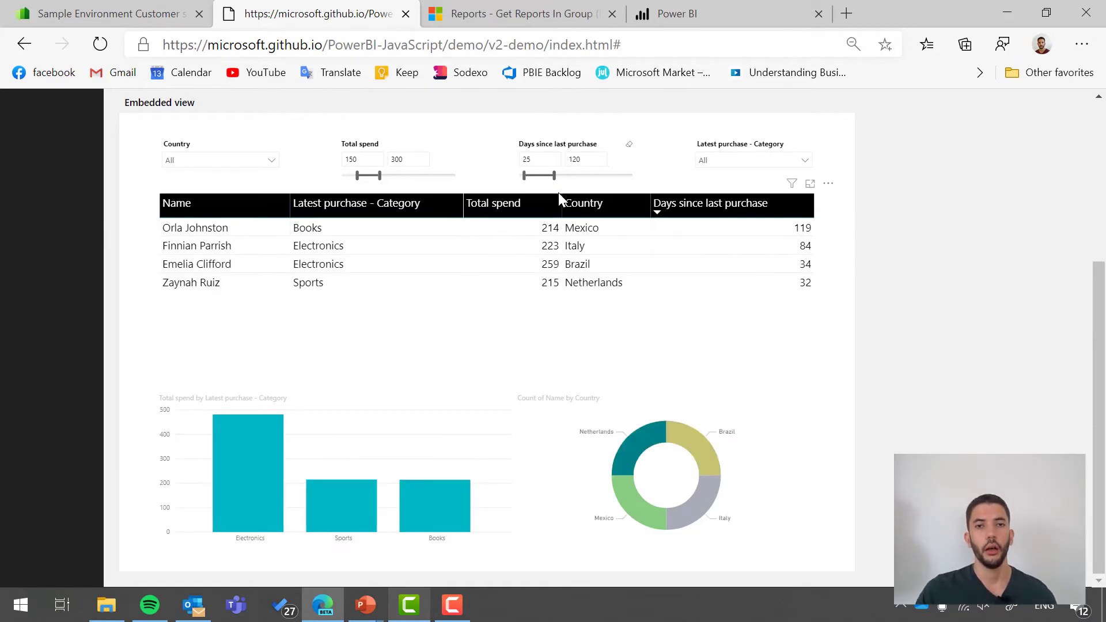
pyautogui.click(527, 160)
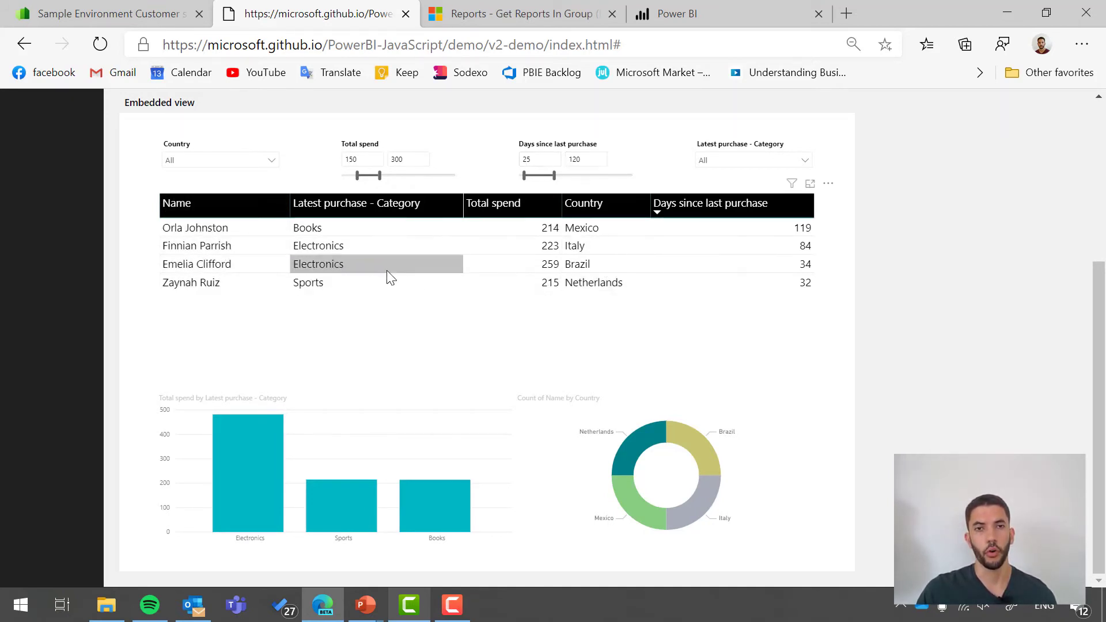
# Start a campaign from the filtered customer table and review the campaign distribution list.
pyautogui.click(828, 184)
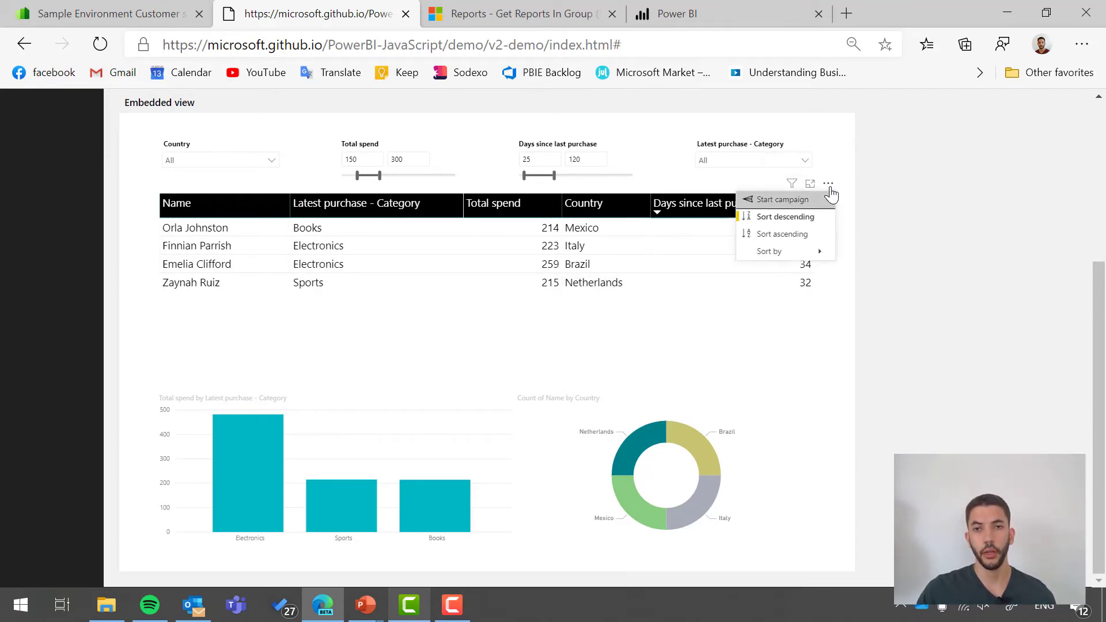
pyautogui.click(766, 200)
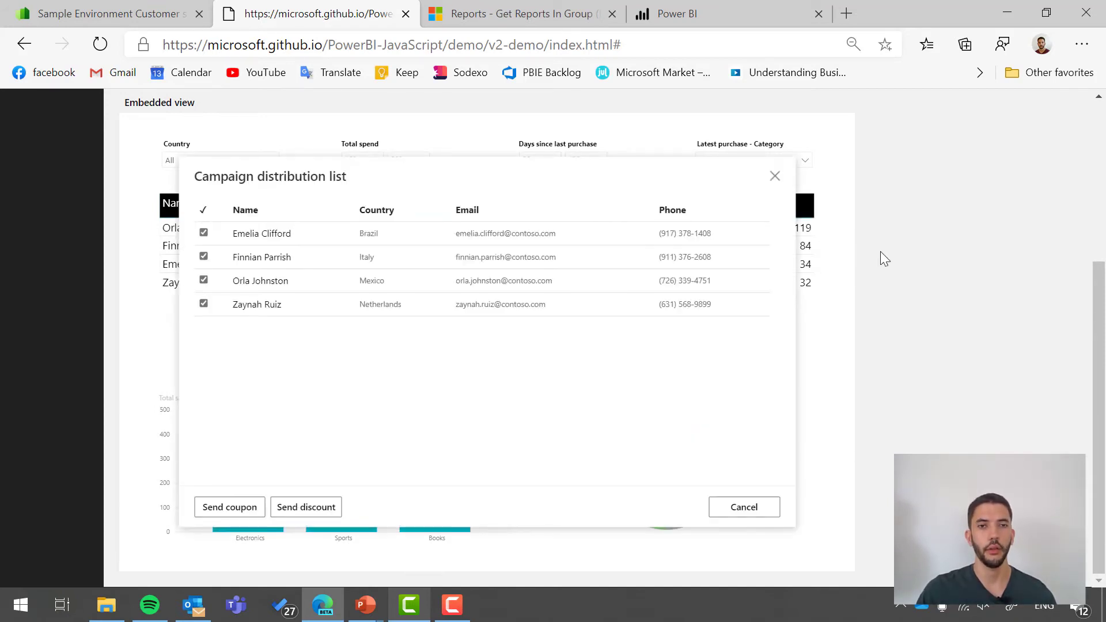
pyautogui.click(222, 468)
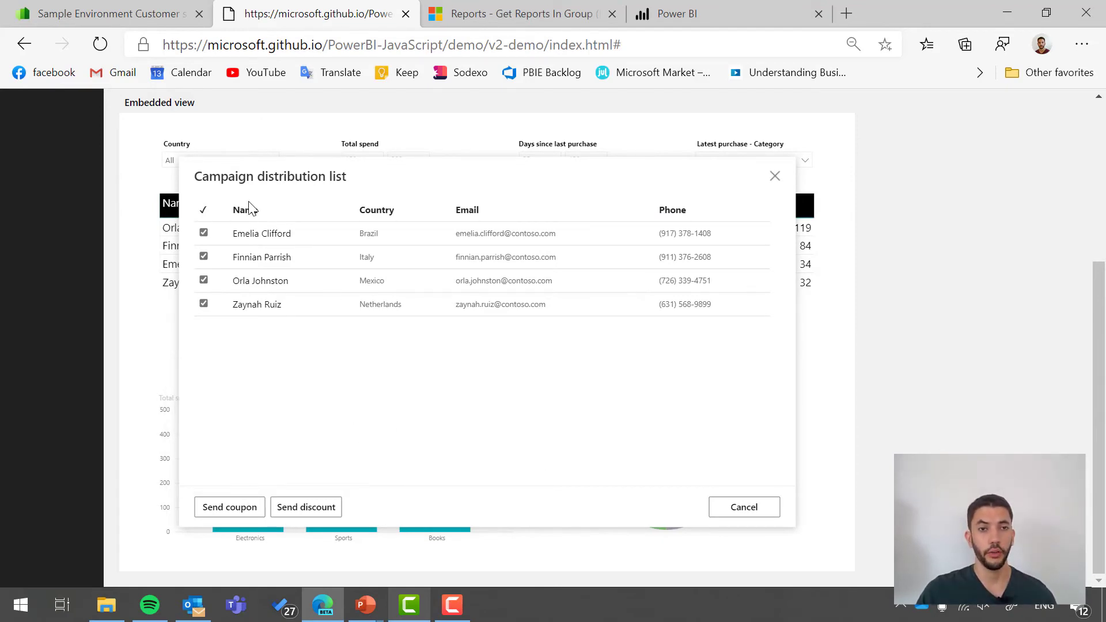
# Exclude and re-include the customer from Mexico, and send the discount message to the whole distribution list.
pyautogui.click(204, 281)
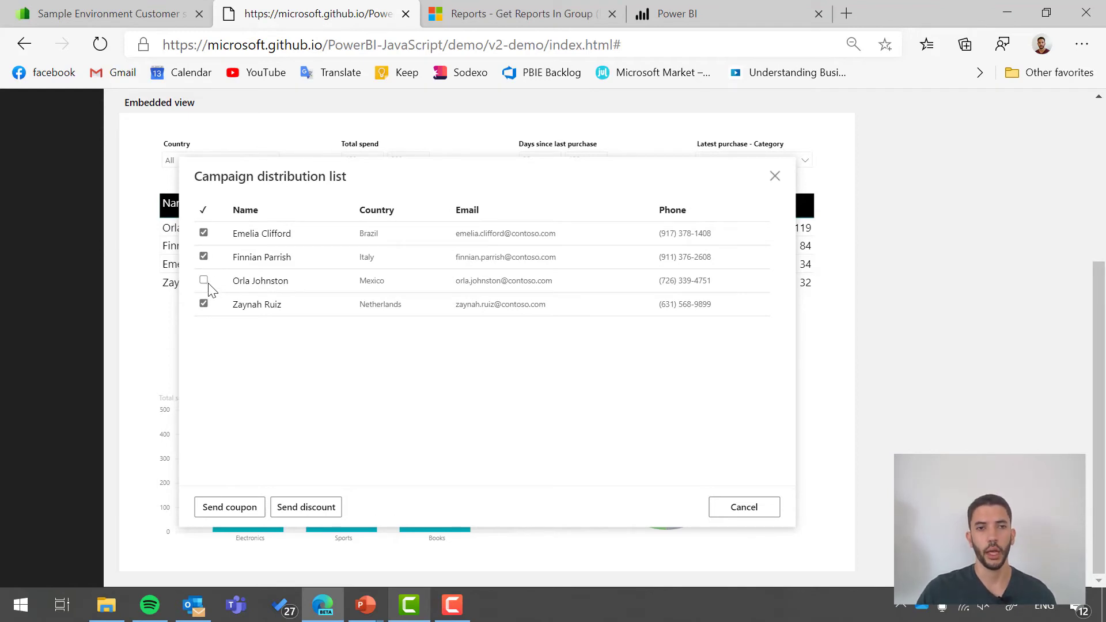
pyautogui.click(204, 281)
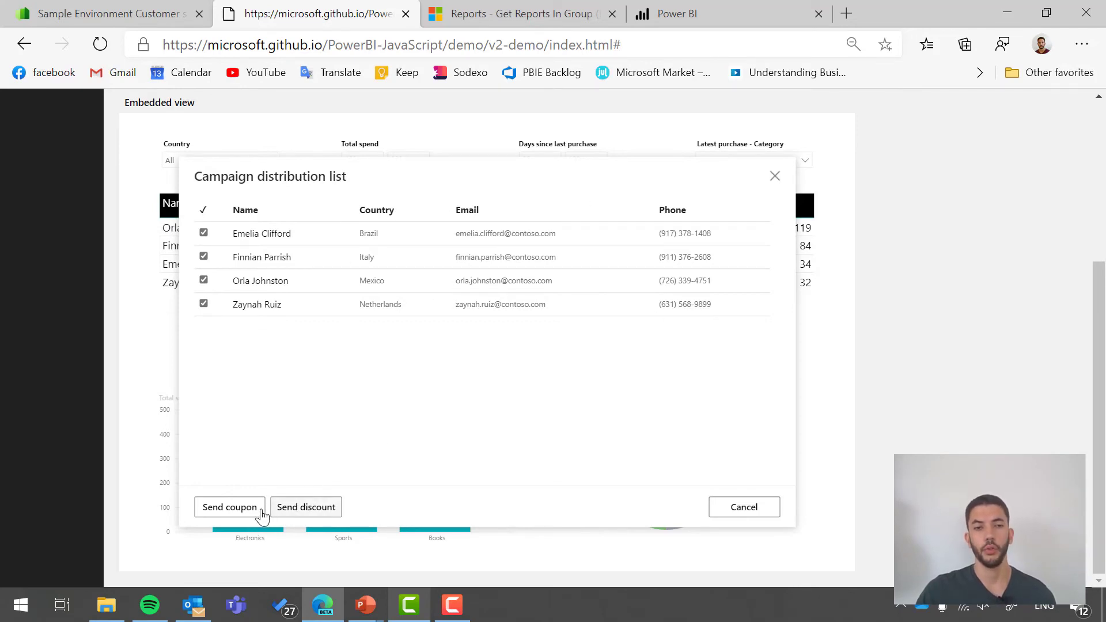
pyautogui.click(317, 508)
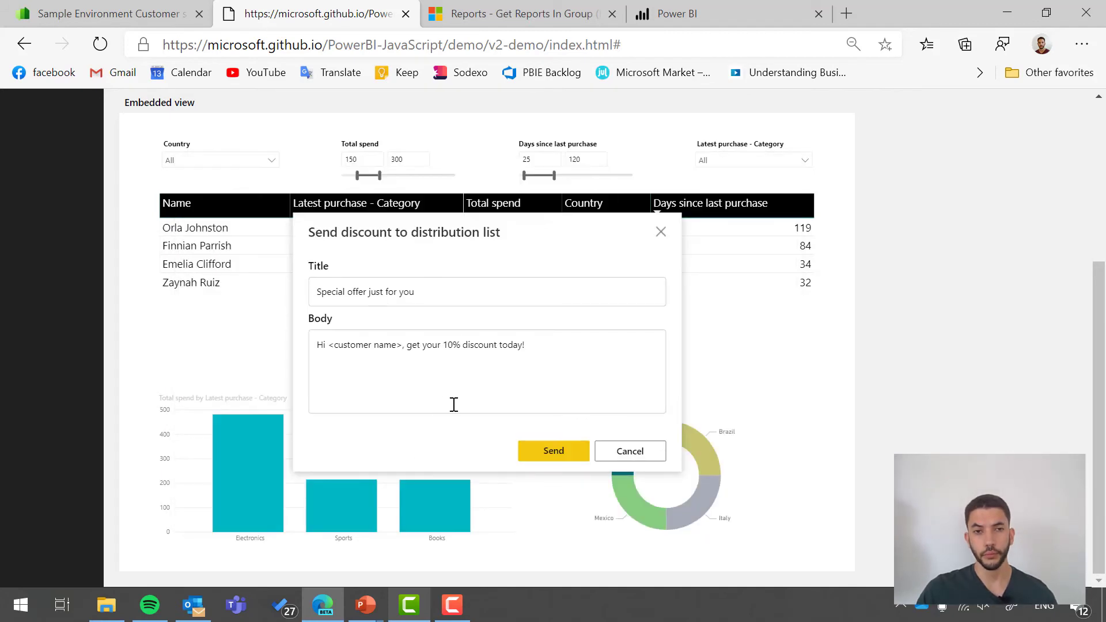
pyautogui.click(542, 456)
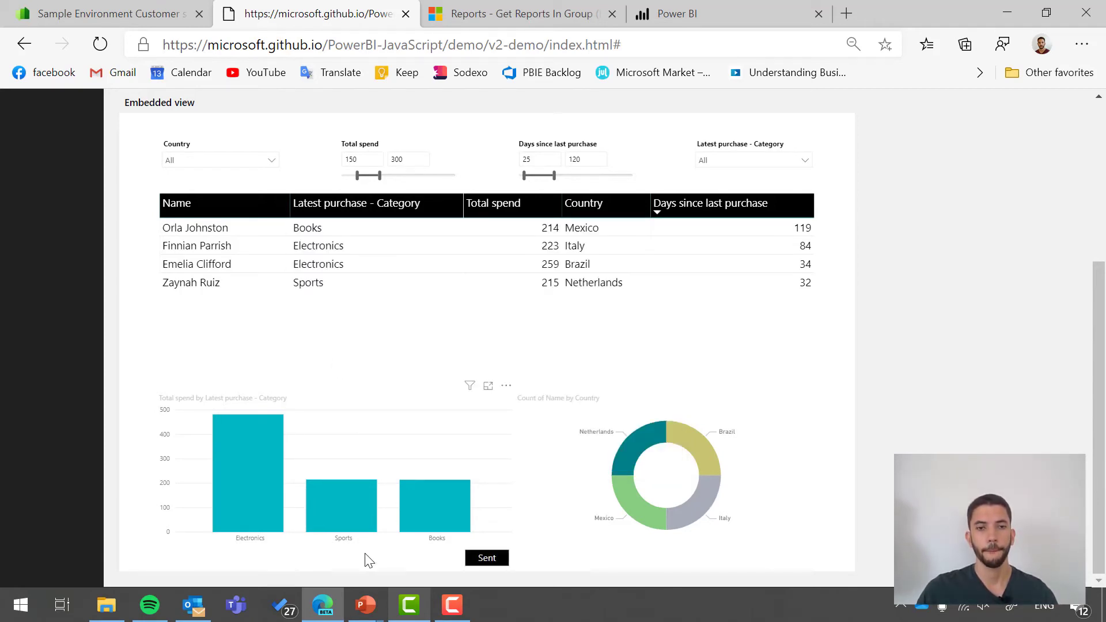
# Switch to the PowerPoint slide show and advance to the slide How to start with Power BI Embedded?
pyautogui.moveTo(366, 605)
pyautogui.click(447, 540)
pyautogui.press('Right')
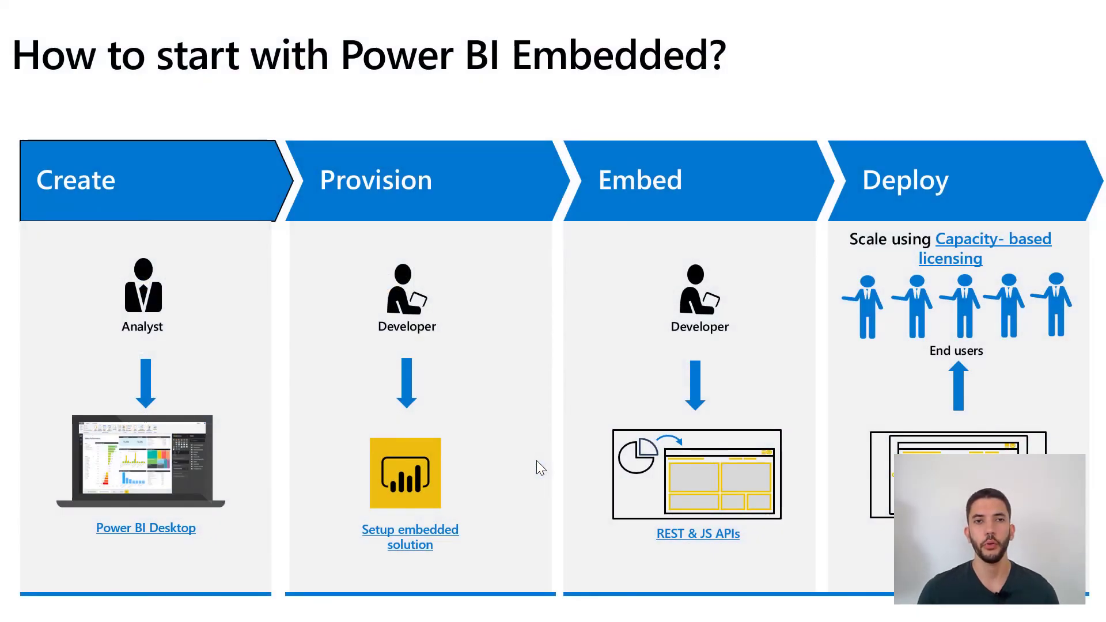